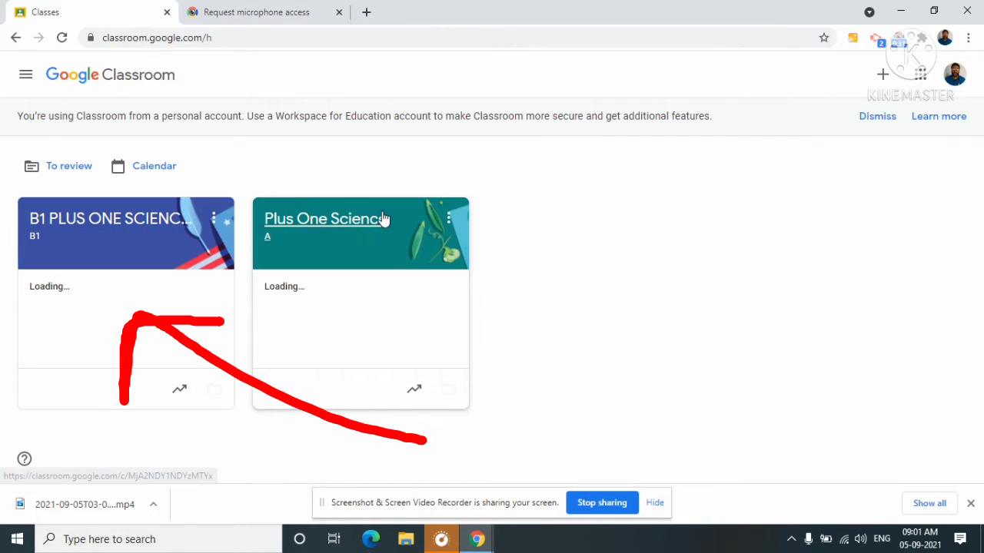
Open the Classwork page of the B1 PLUS ONE SCIENCE 2020 class.
click(121, 253)
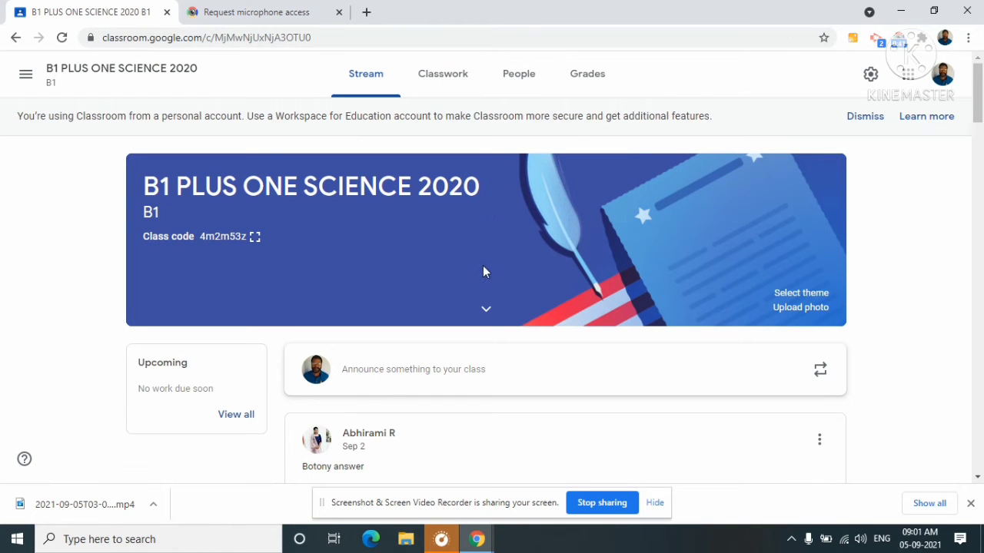
click(450, 81)
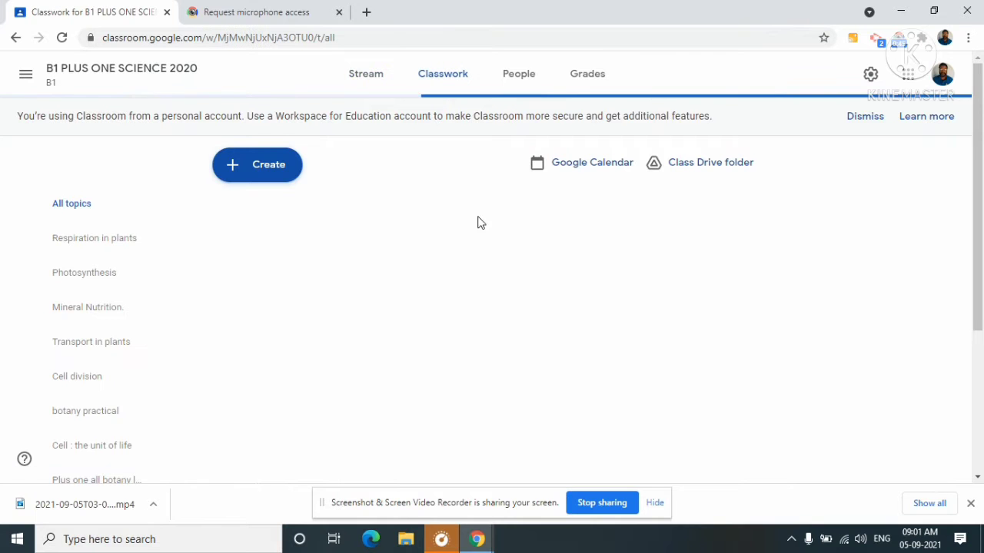
scroll(407, 277, down, 1)
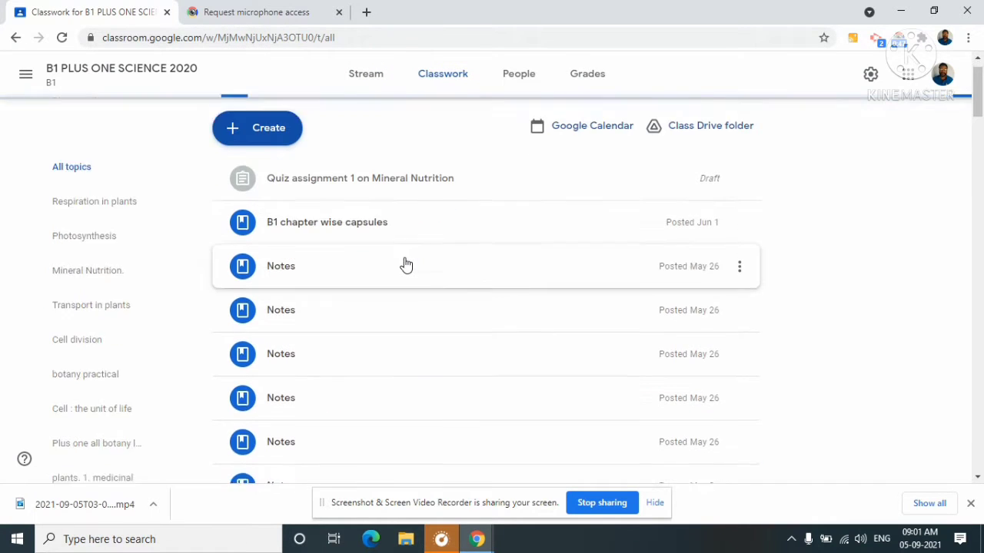
Open the student work of the 16.07.21 Assignment under the Respiration in plants topic.
scroll(408, 262, down, 10)
scroll(417, 242, down, 7)
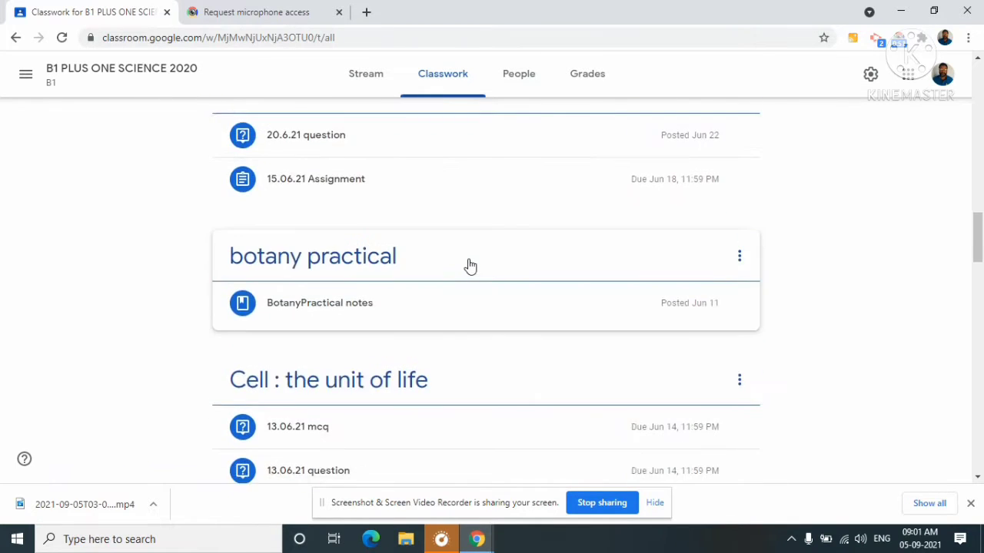
scroll(469, 266, down, 2)
scroll(488, 276, down, 5)
scroll(491, 307, down, 2)
scroll(430, 261, up, 15)
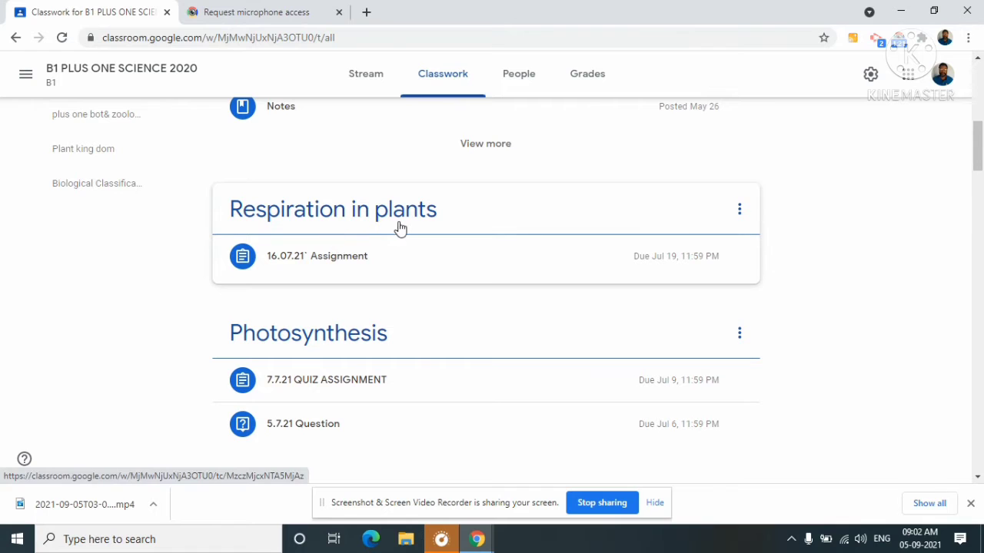
click(347, 263)
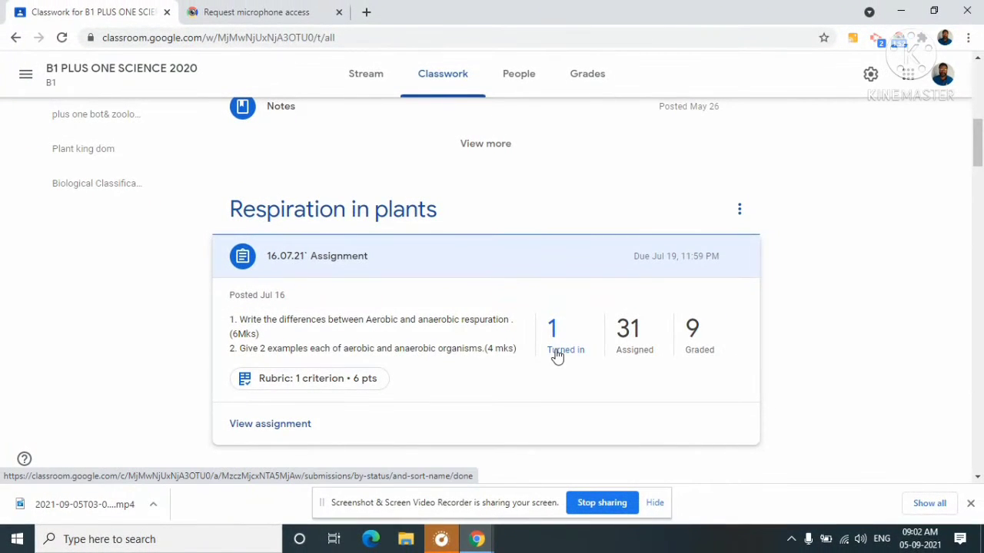
click(272, 432)
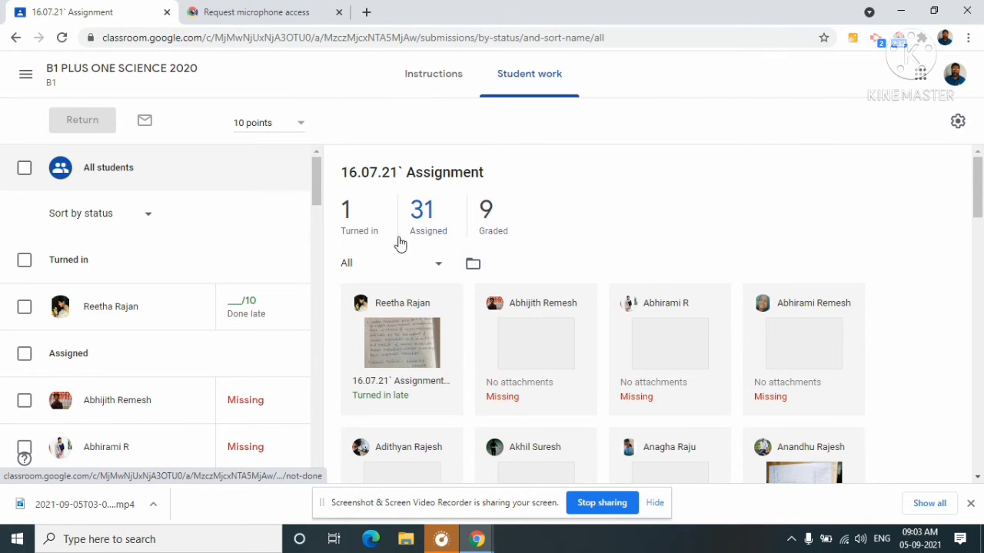
Review the assignment's full student list, checking each student's submission status and grade.
scroll(172, 379, down, 2)
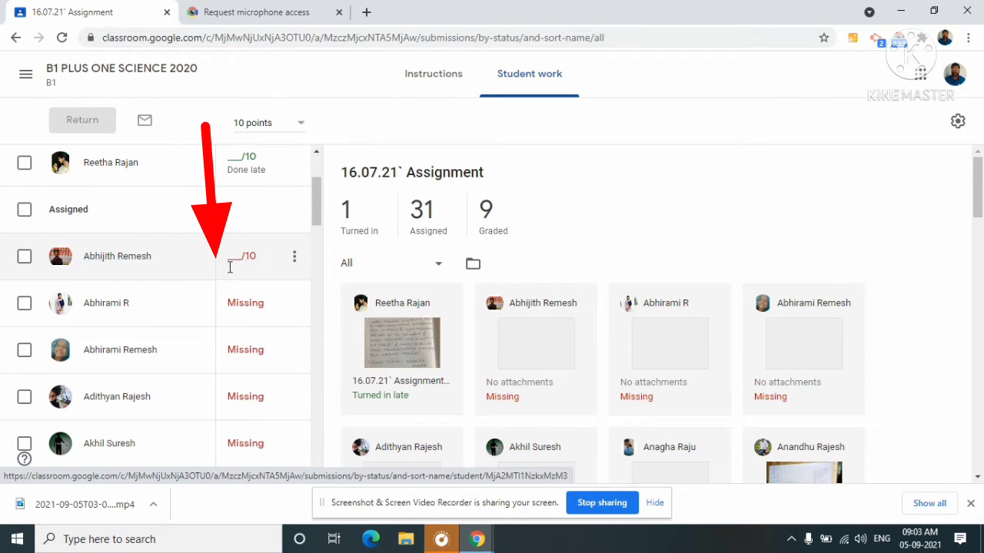
scroll(185, 369, down, 3)
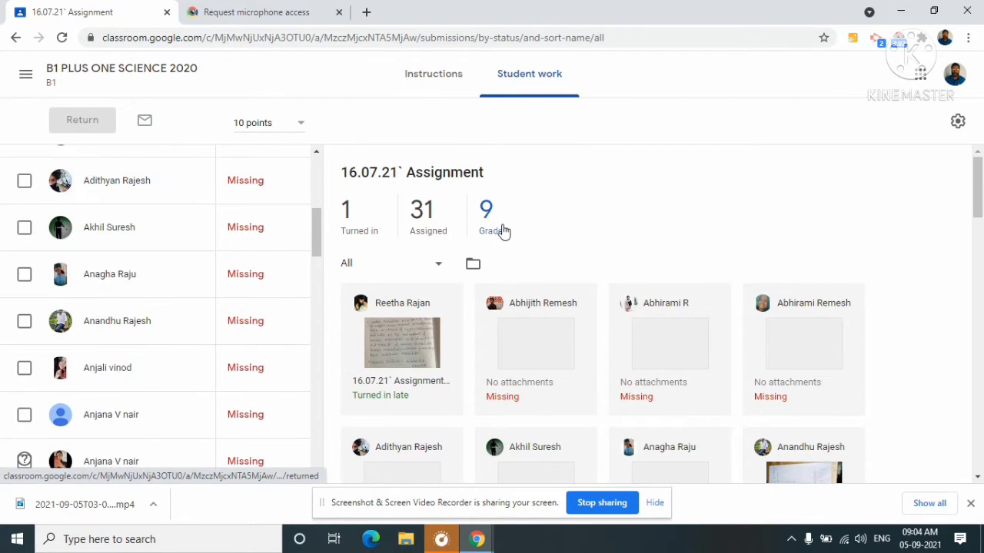
scroll(220, 331, down, 7)
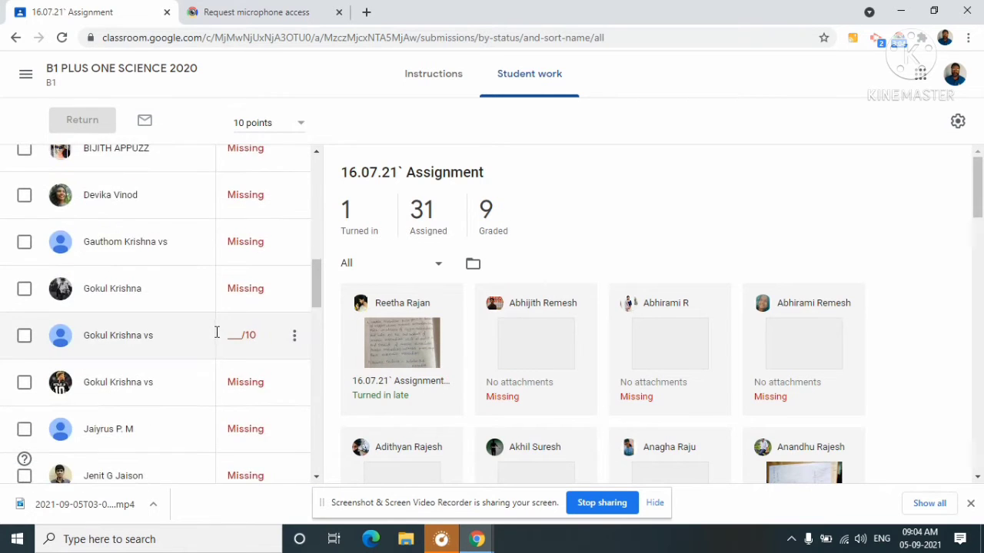
scroll(217, 333, down, 10)
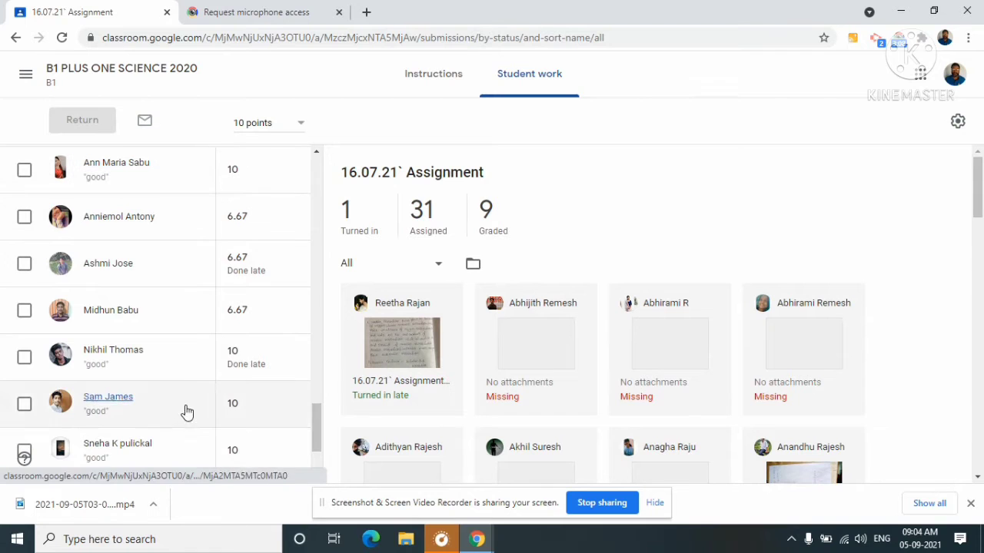
scroll(175, 461, down, 2)
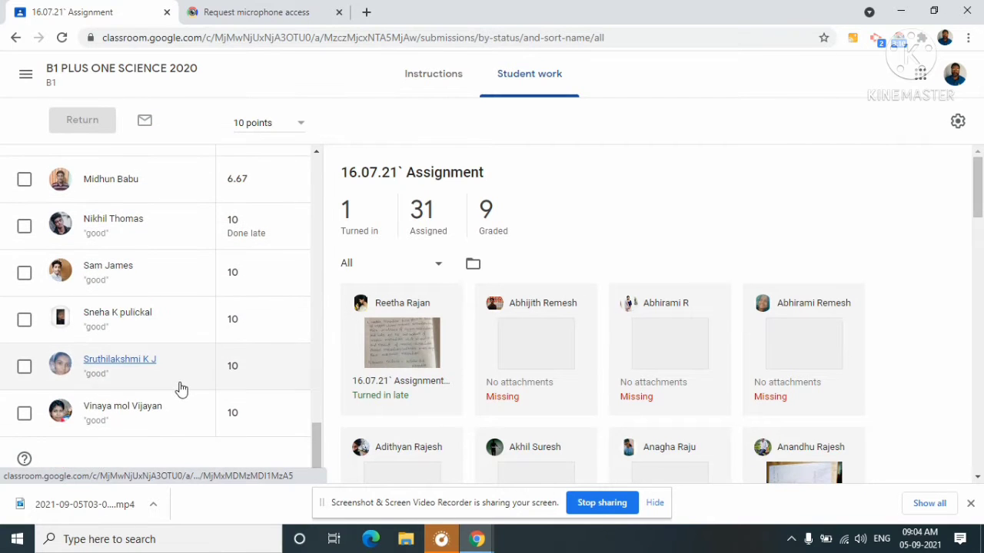
scroll(180, 389, up, 3)
scroll(179, 385, up, 15)
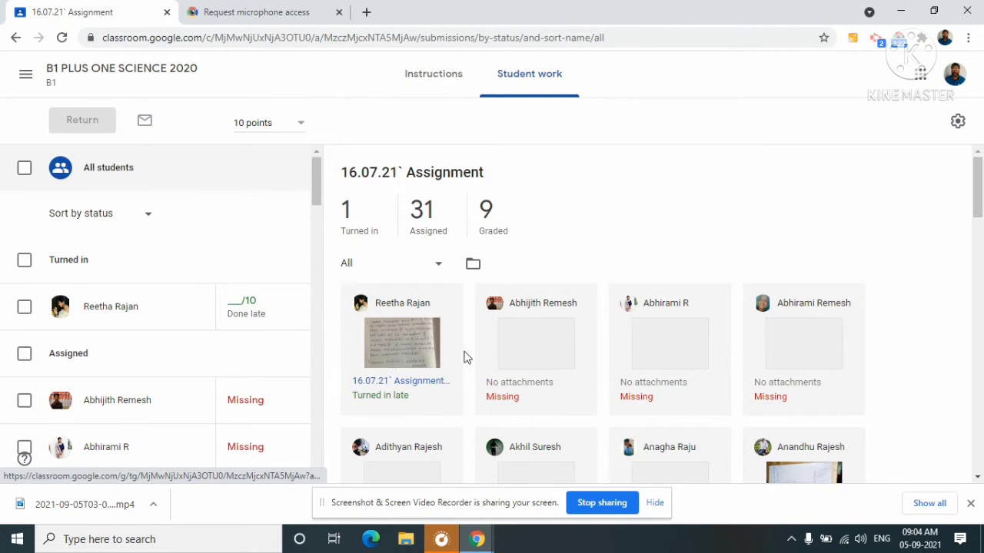
Open the turned-in student's assignment submission and check the attached image's file details.
click(394, 336)
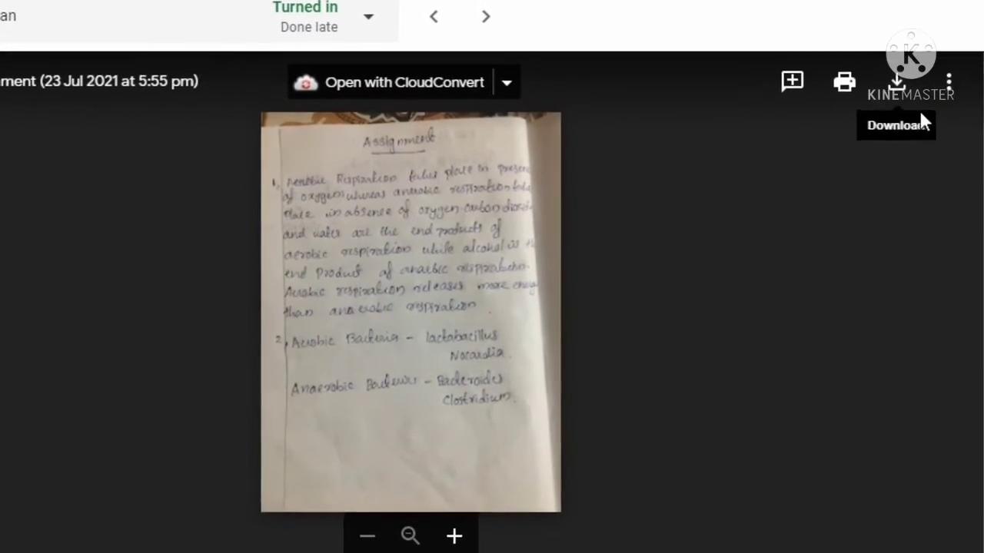
click(930, 89)
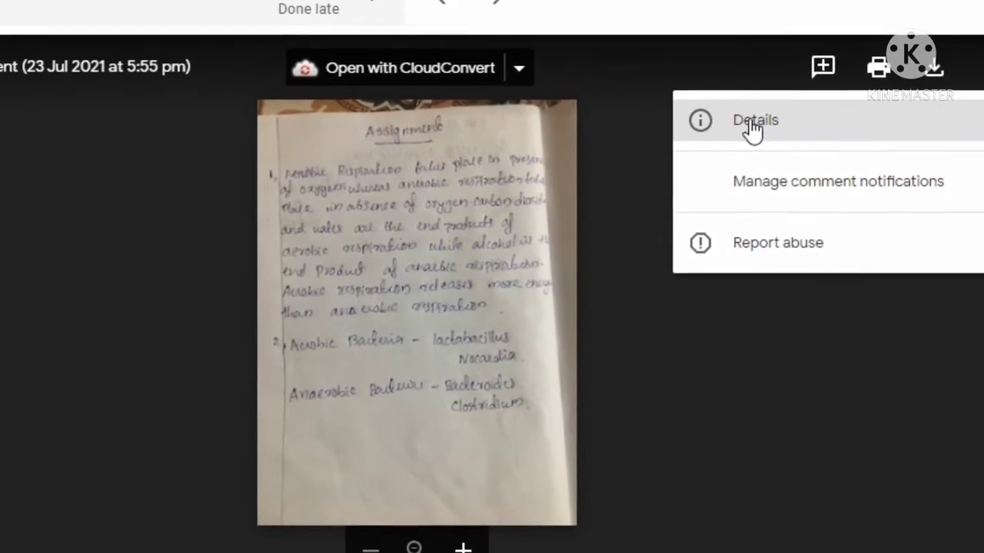
click(749, 126)
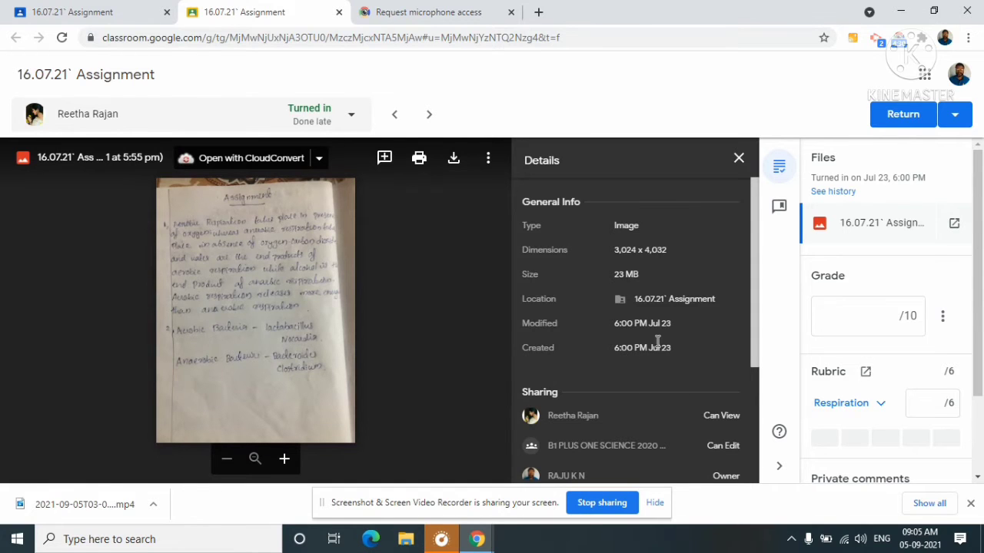
click(739, 159)
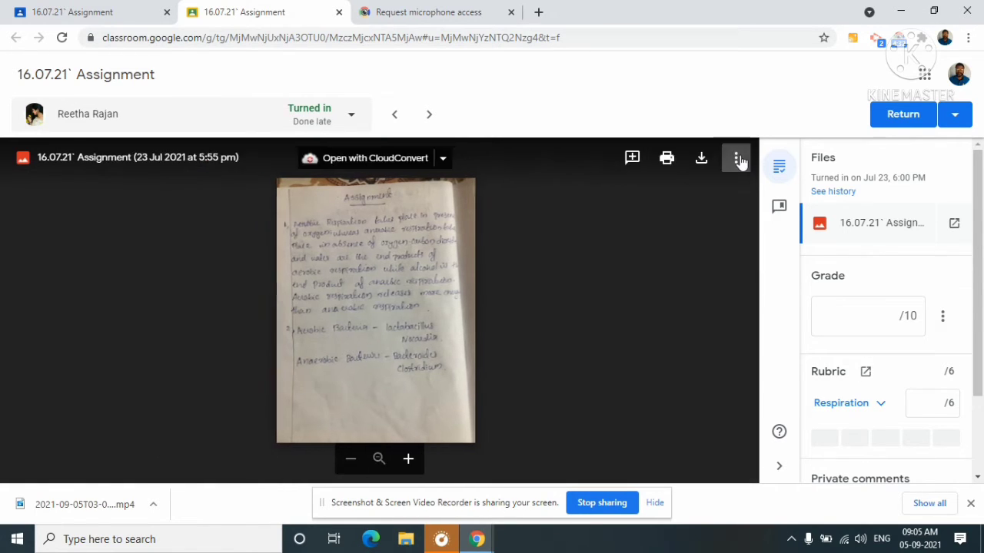
Read the handwritten answers on aerobic and anaerobic respiration in the submitted image.
click(632, 158)
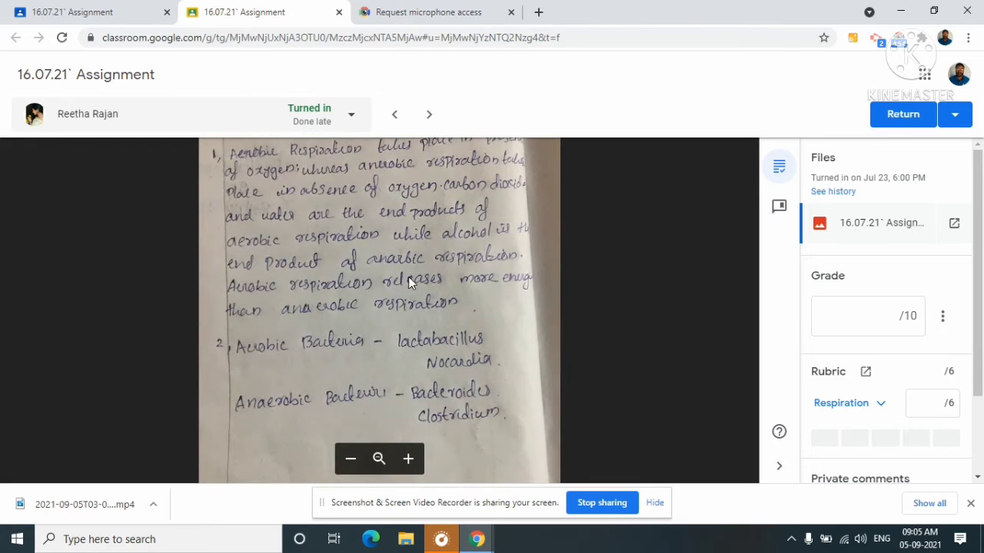
scroll(409, 269, down, 3)
scroll(417, 277, up, 3)
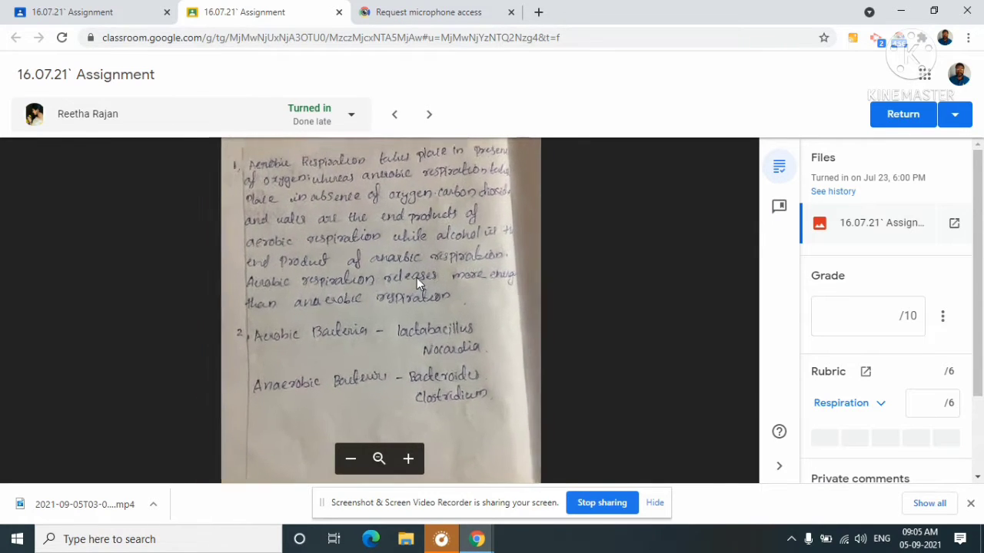
scroll(408, 245, down, 4)
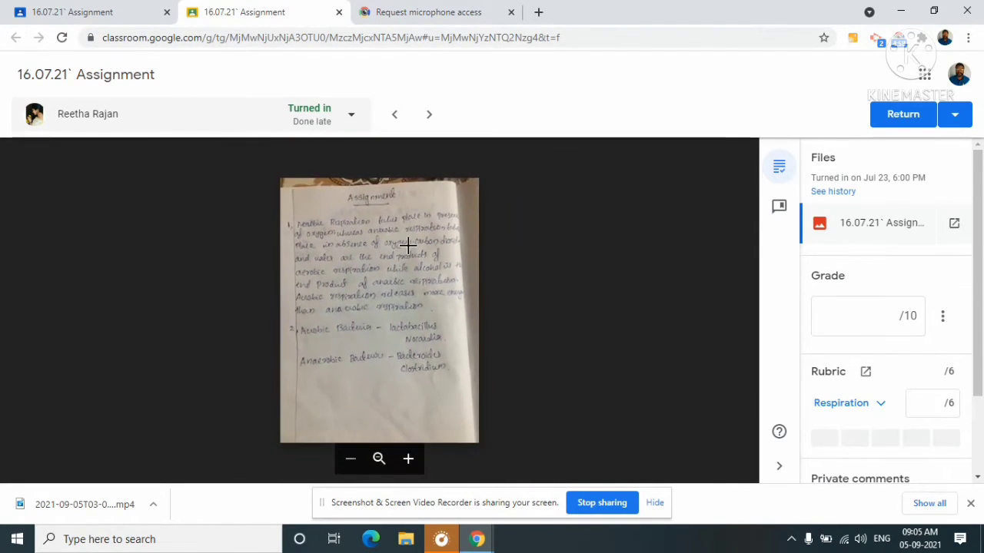
scroll(408, 245, up, 3)
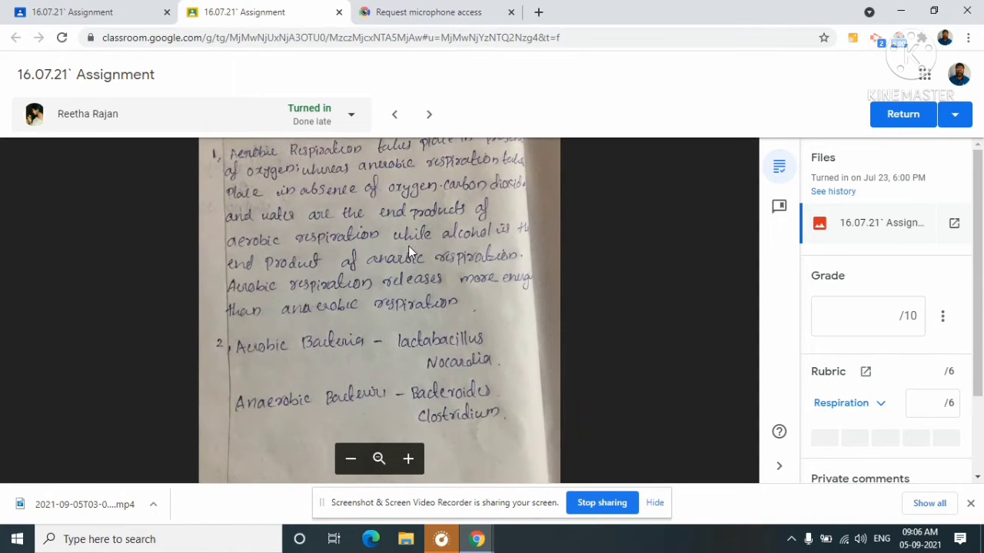
scroll(418, 281, down, 4)
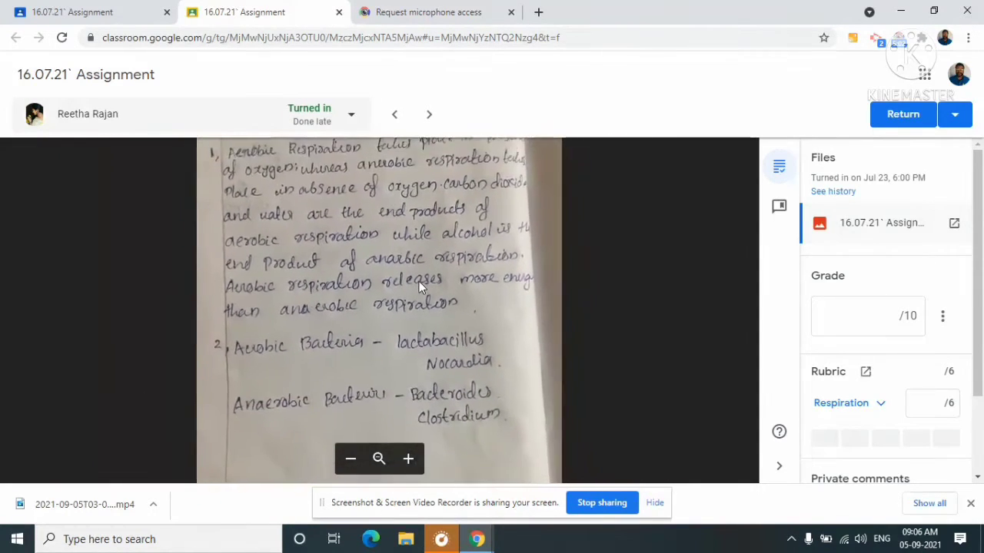
scroll(419, 282, down, 2)
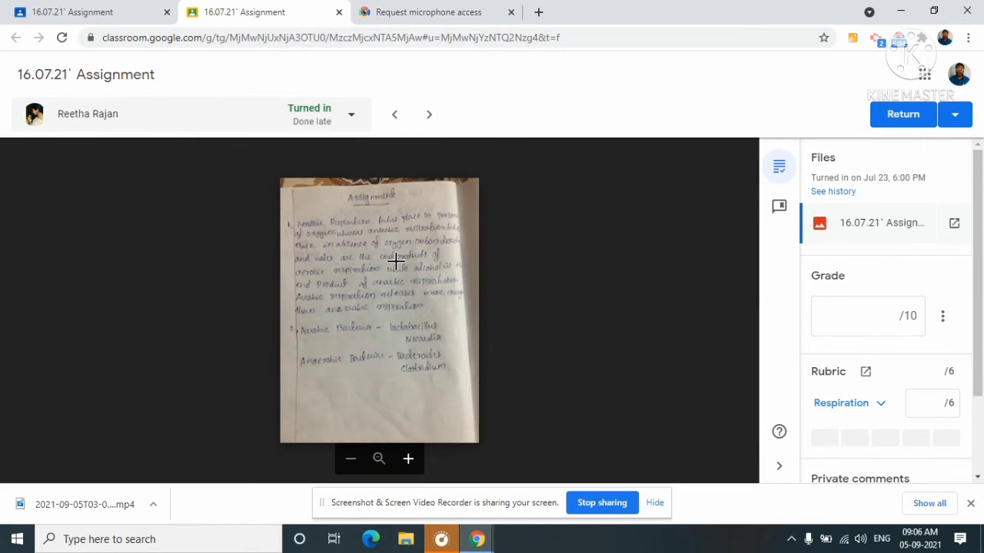
scroll(395, 262, up, 3)
drag(415, 227, 412, 310)
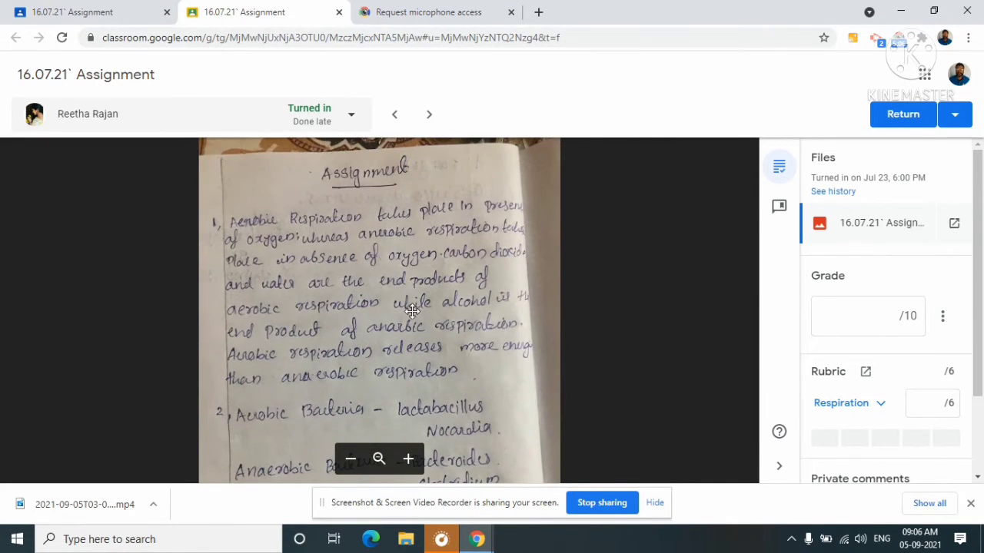
scroll(410, 301, up, 2)
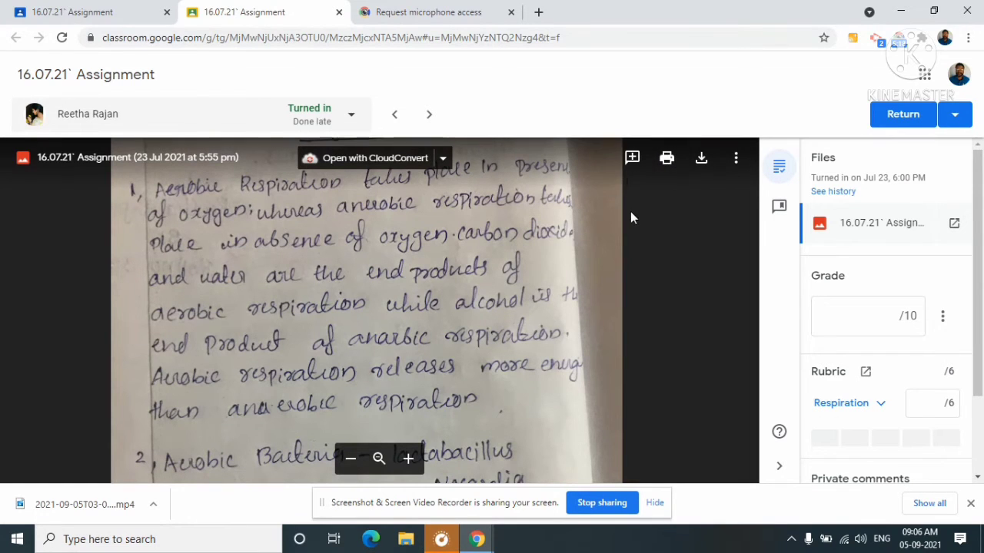
Highlight the oxygen and carbon dioxide line in answer 1 and post the comment "good explanation" on it.
click(633, 159)
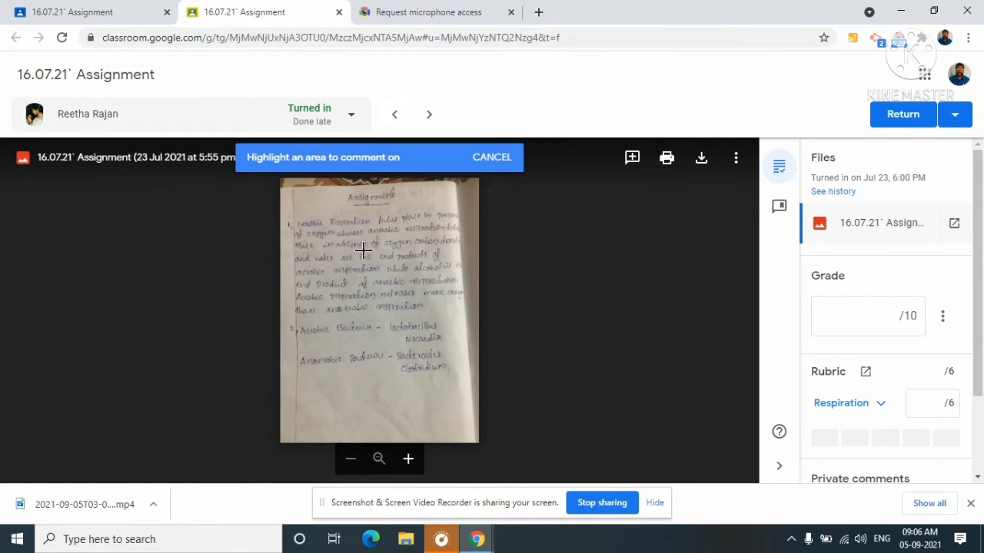
drag(358, 254, 462, 250)
text(good explanation)
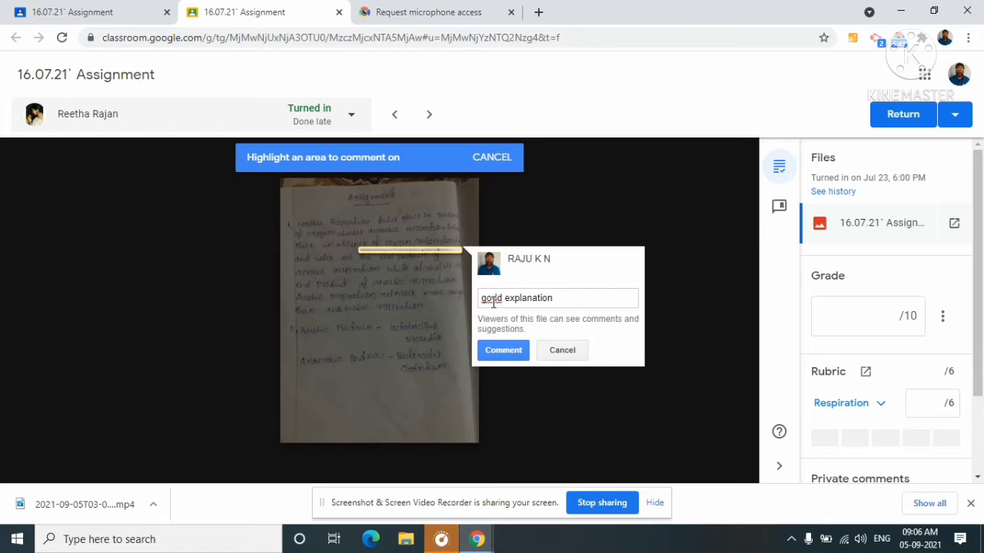
text(o)
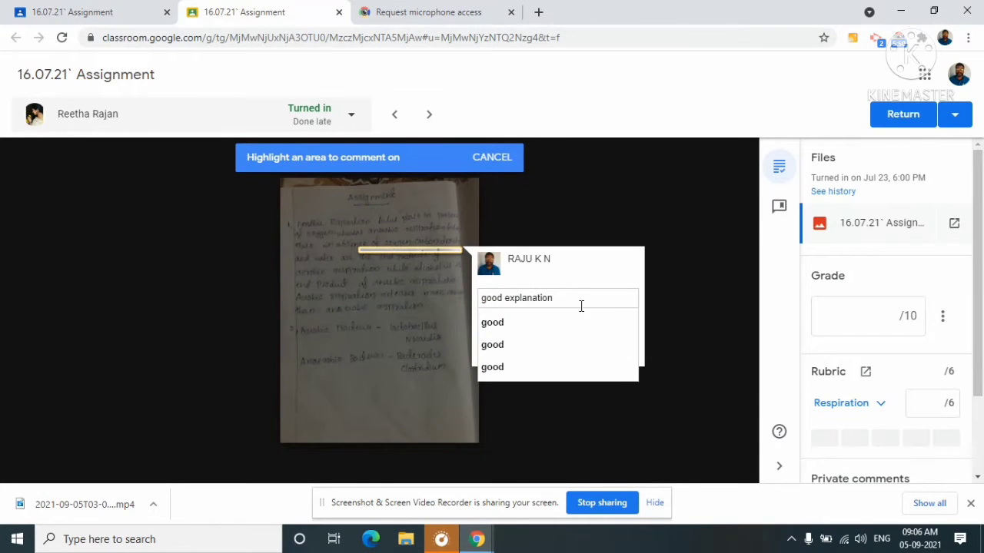
click(495, 326)
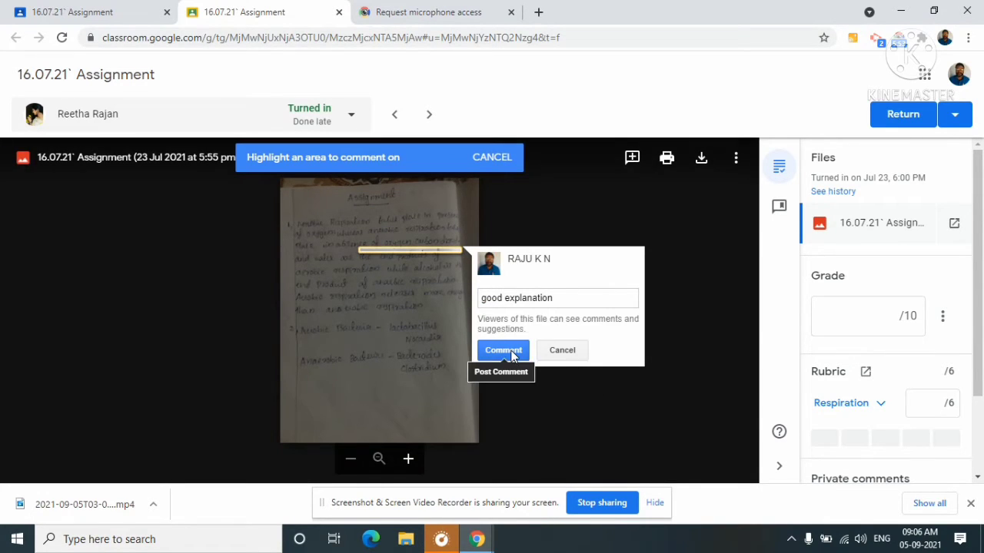
click(502, 351)
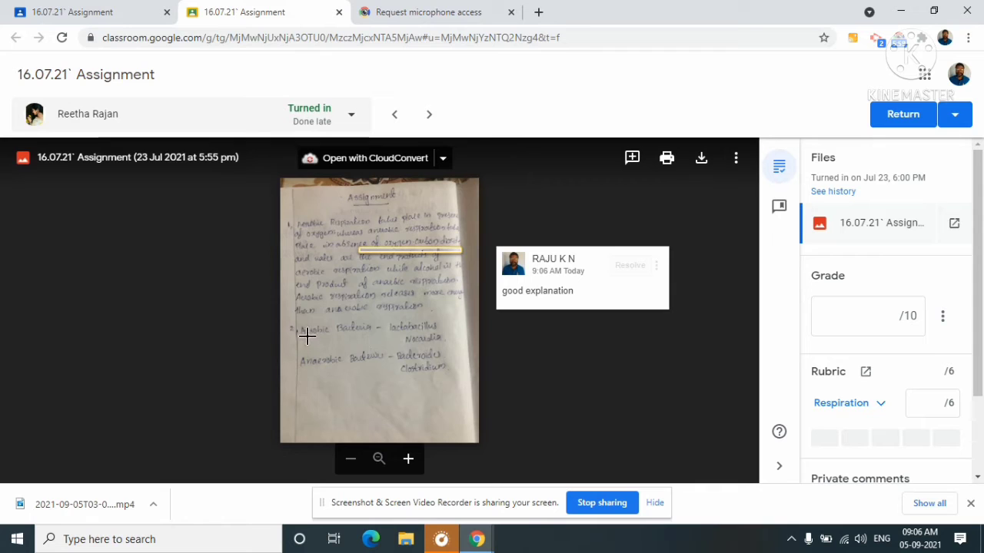
Highlight the strip under the Aerobic Bacteria line in answer 2 and post the comment "keep it keep it up".
drag(306, 337, 400, 335)
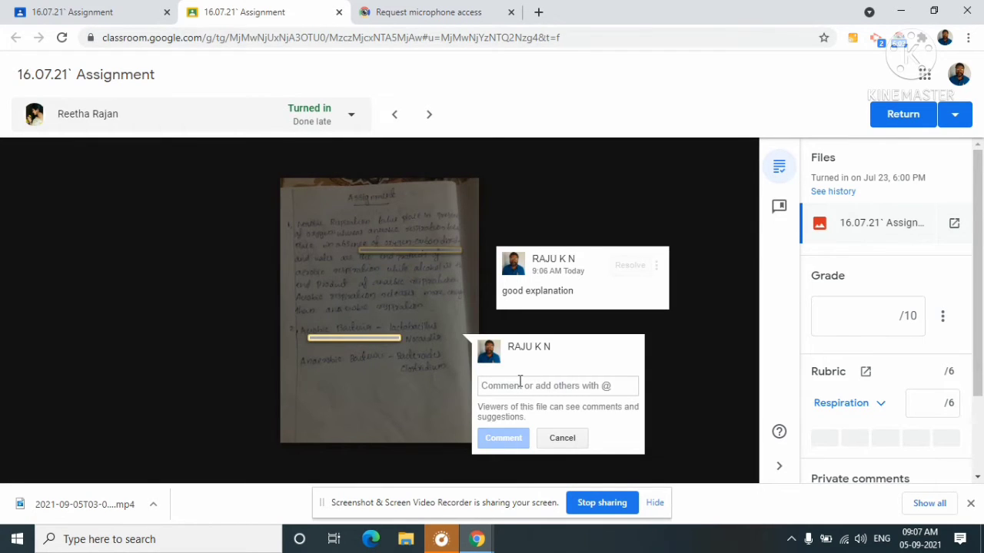
text(keep )
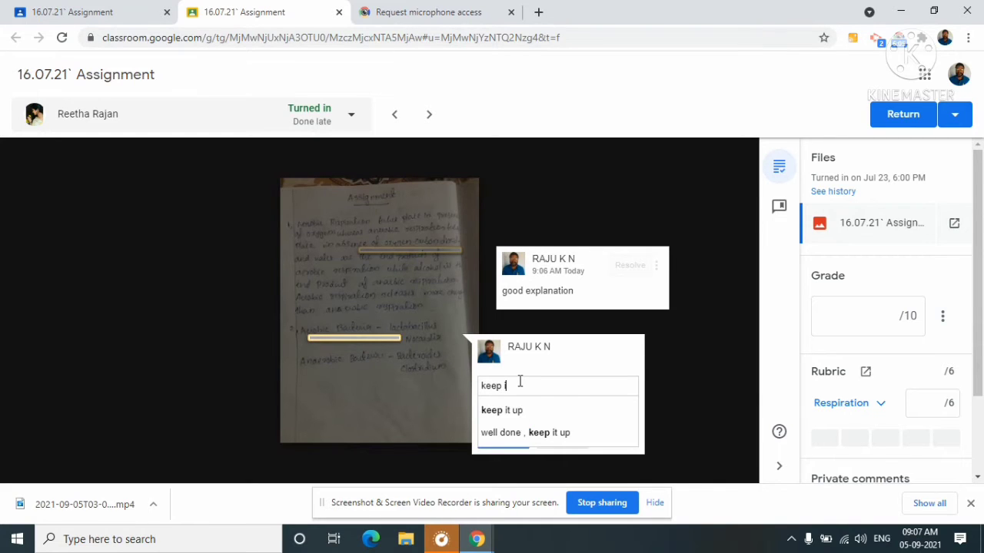
text(it up)
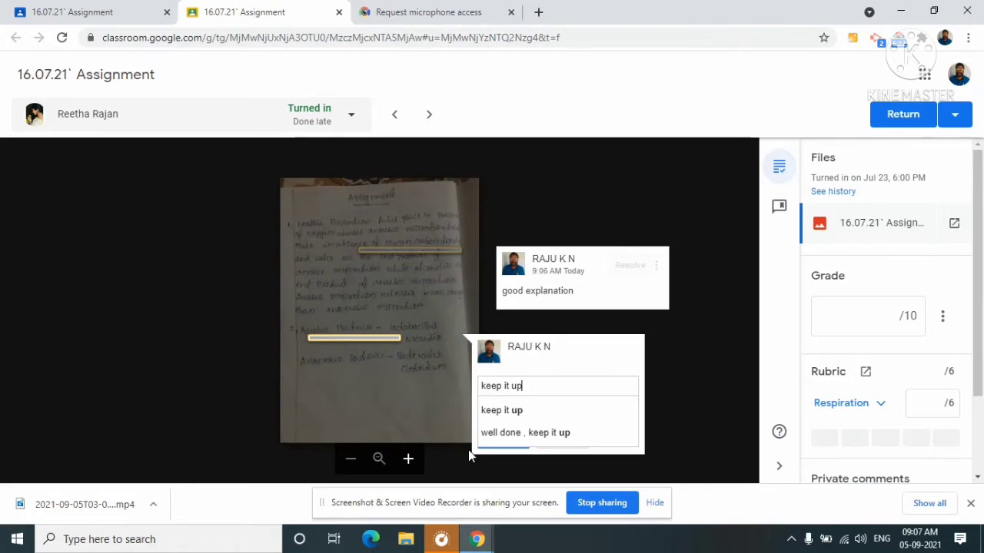
click(515, 411)
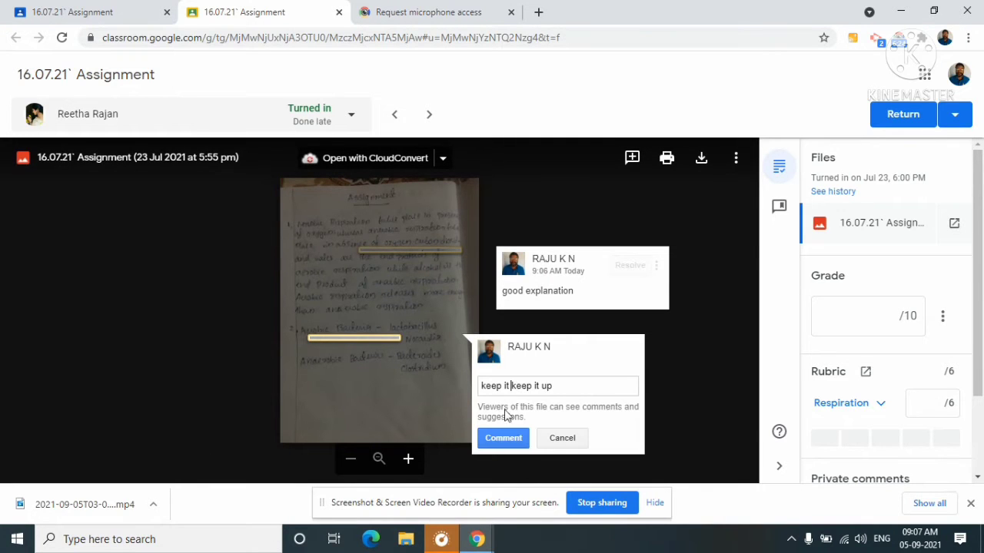
click(503, 437)
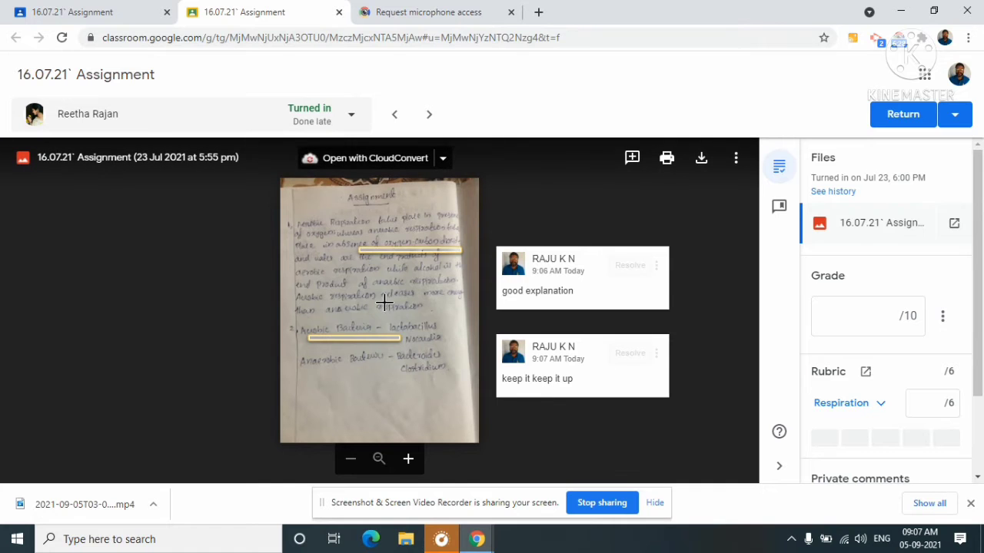
scroll(372, 290, up, 3)
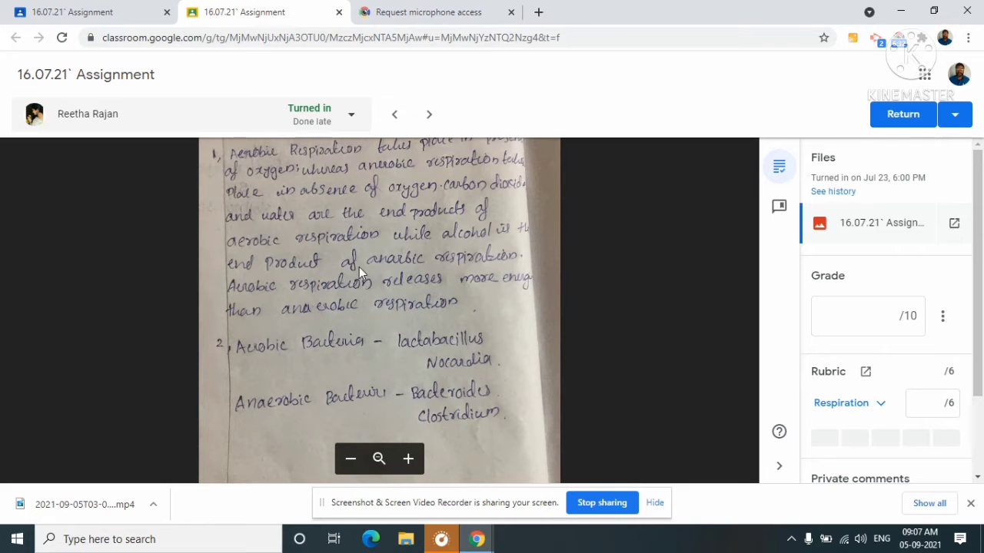
scroll(444, 246, down, 3)
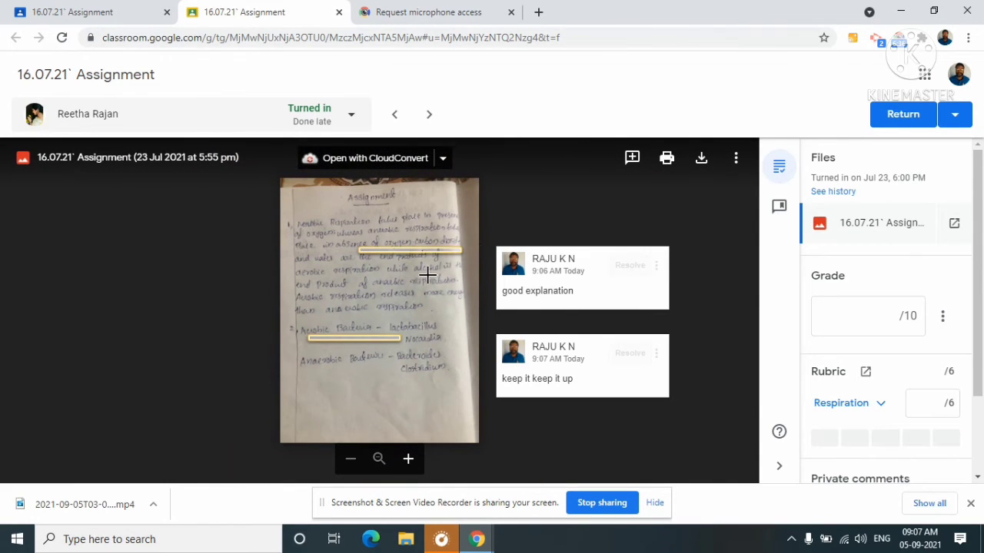
drag(338, 235, 465, 228)
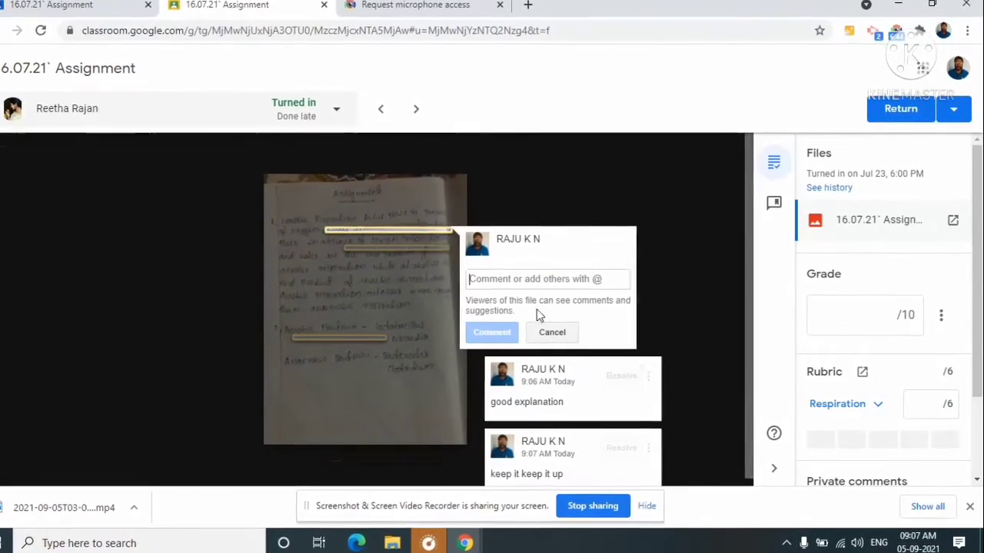
Open the comment bank and add the comment "keep it up" to it.
click(762, 198)
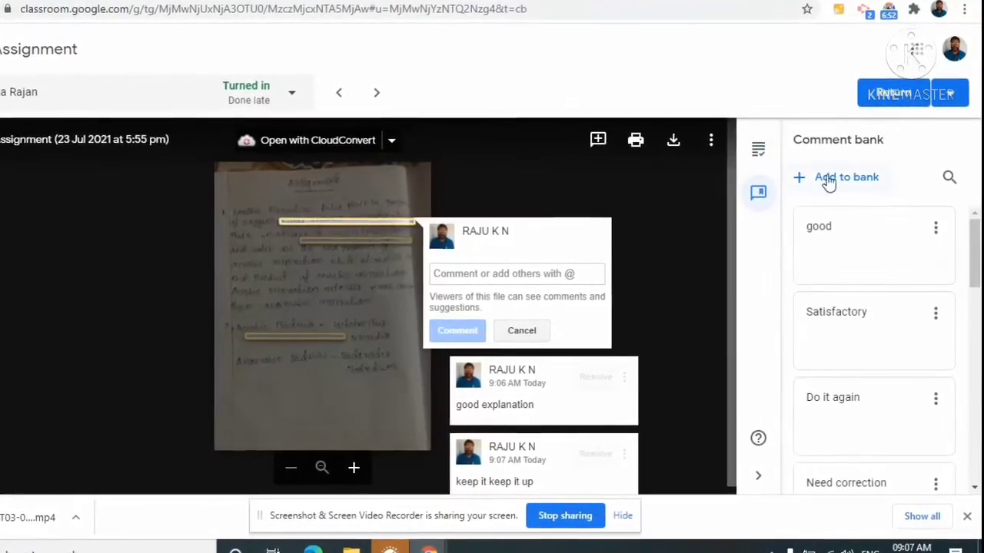
click(865, 178)
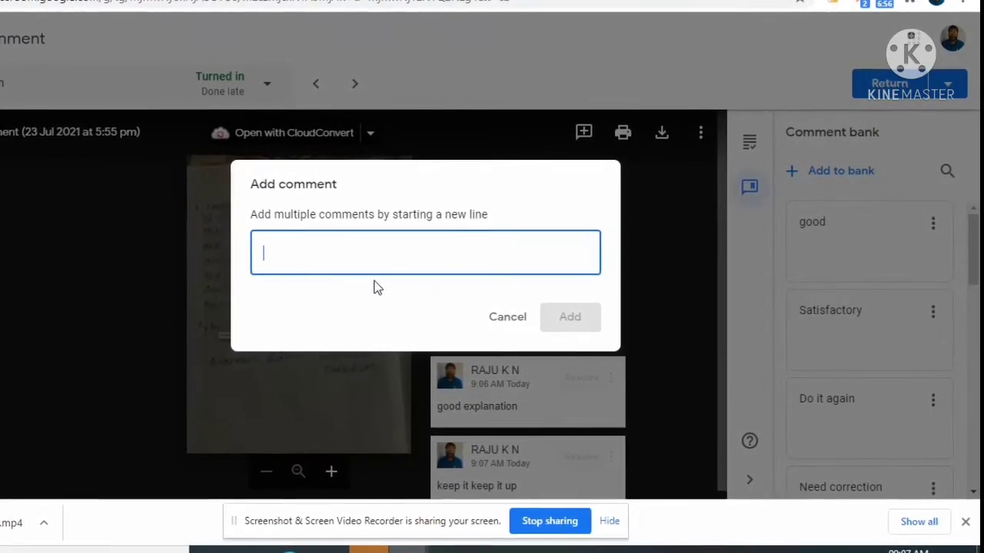
text(keep it up)
click(544, 326)
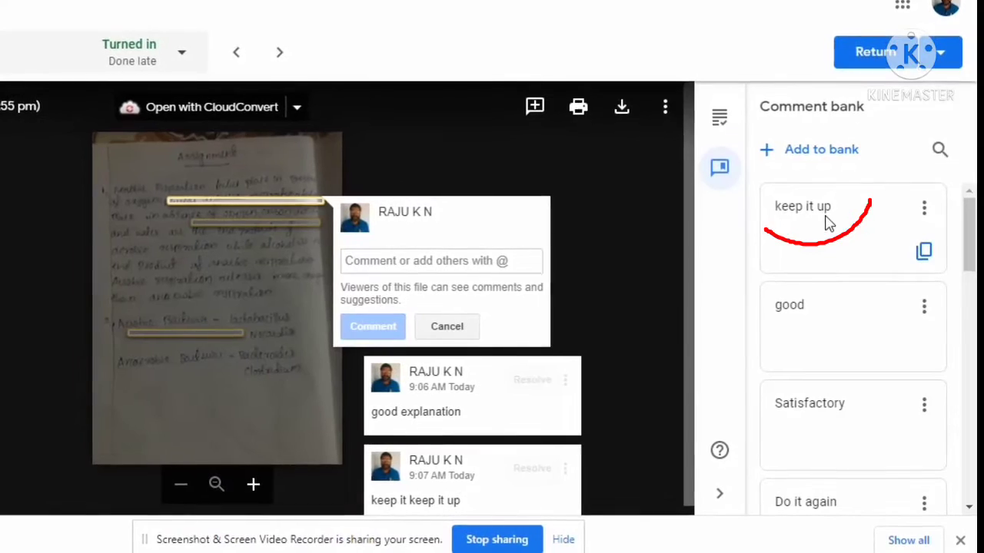
Add the comment "Satisfactory" to the comment bank.
click(804, 152)
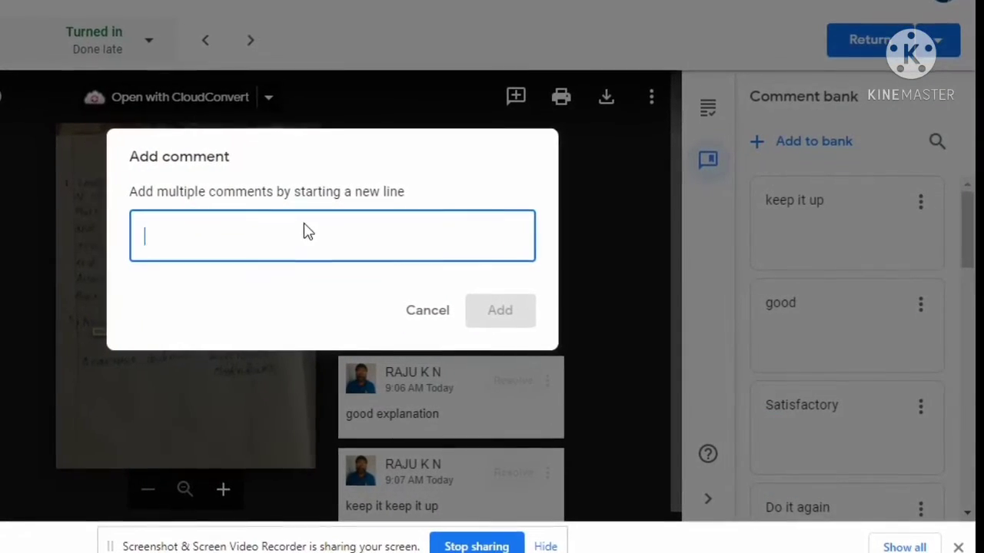
text(Satisfactory)
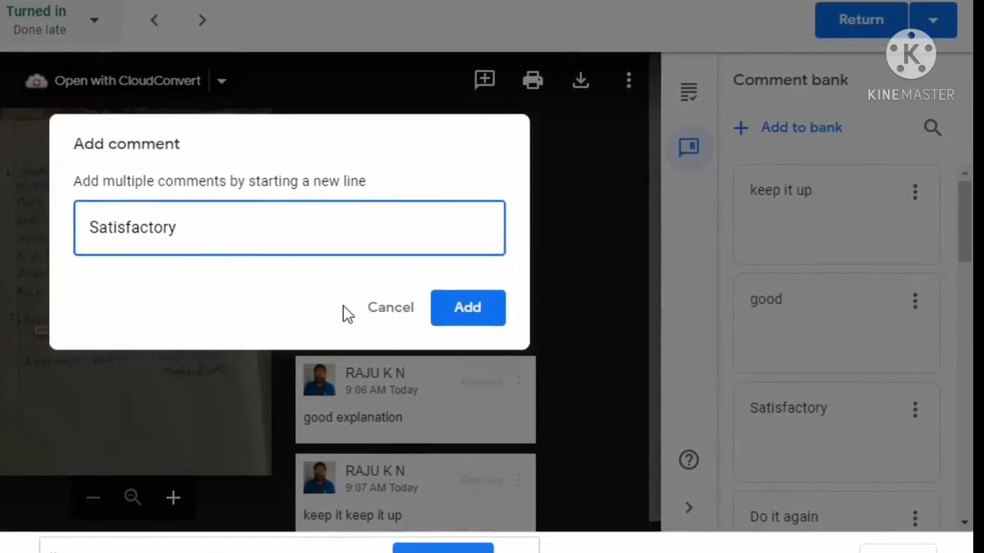
click(466, 308)
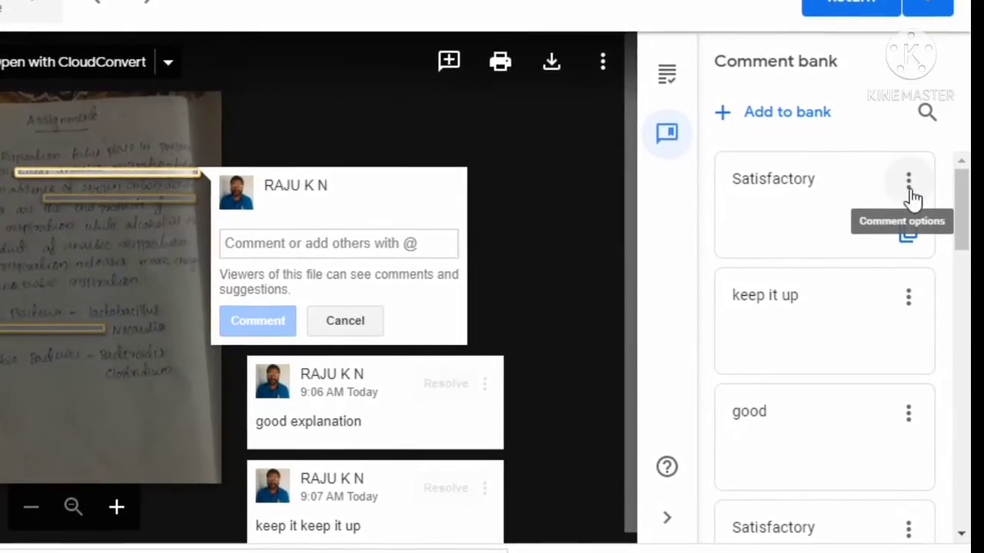
Delete the newly added "Satisfactory" comment at the head of the comment bank.
click(910, 191)
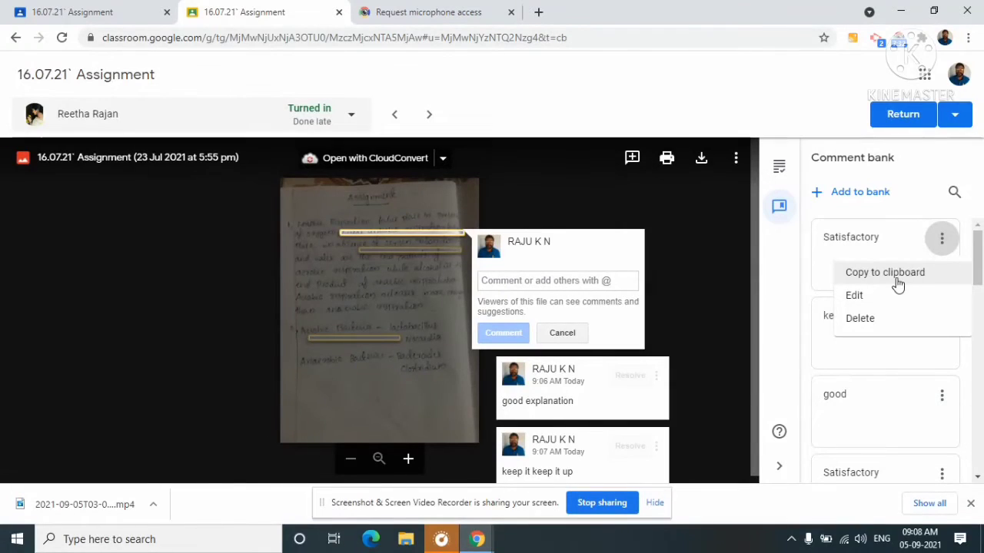
click(865, 319)
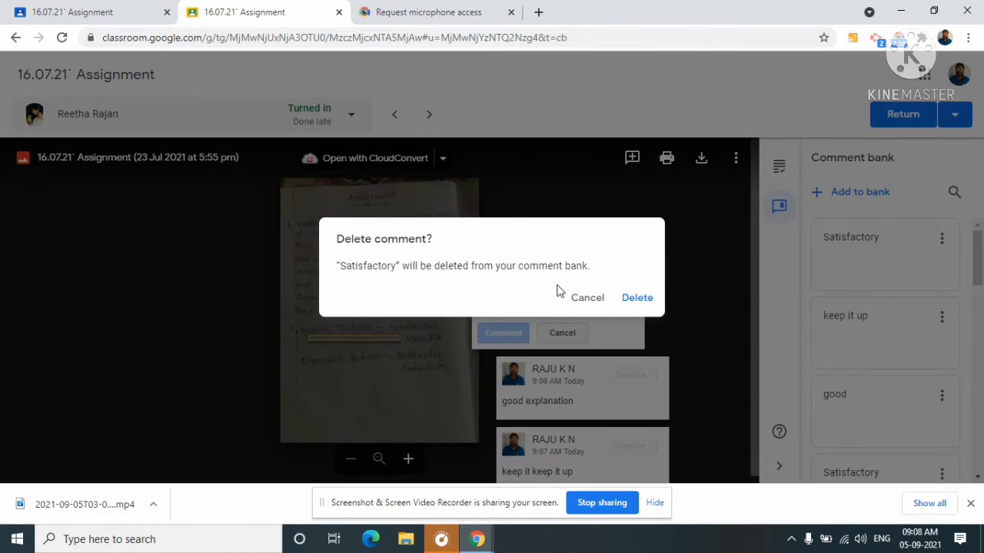
click(638, 300)
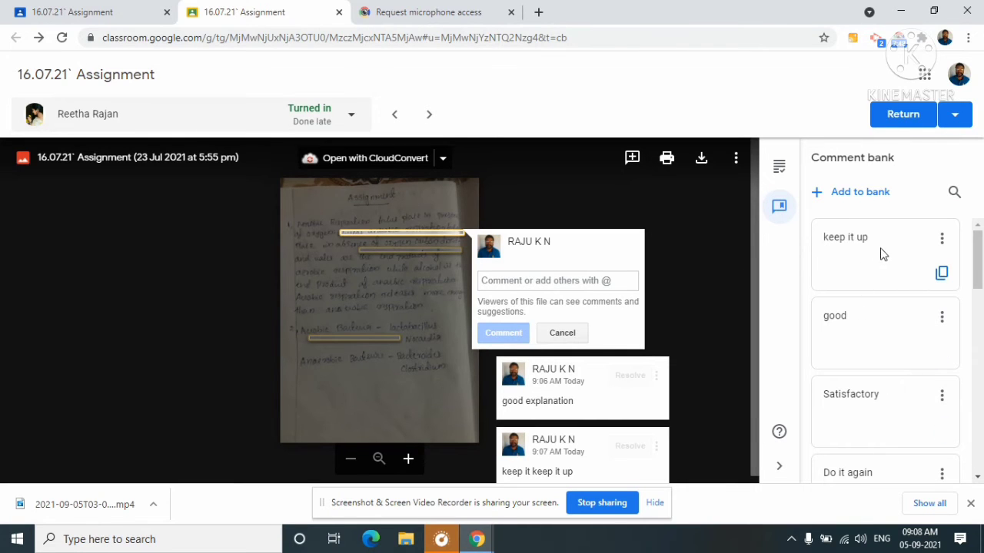
Edit the first "keep it up" comment in the bank to read "keep it up always".
click(941, 239)
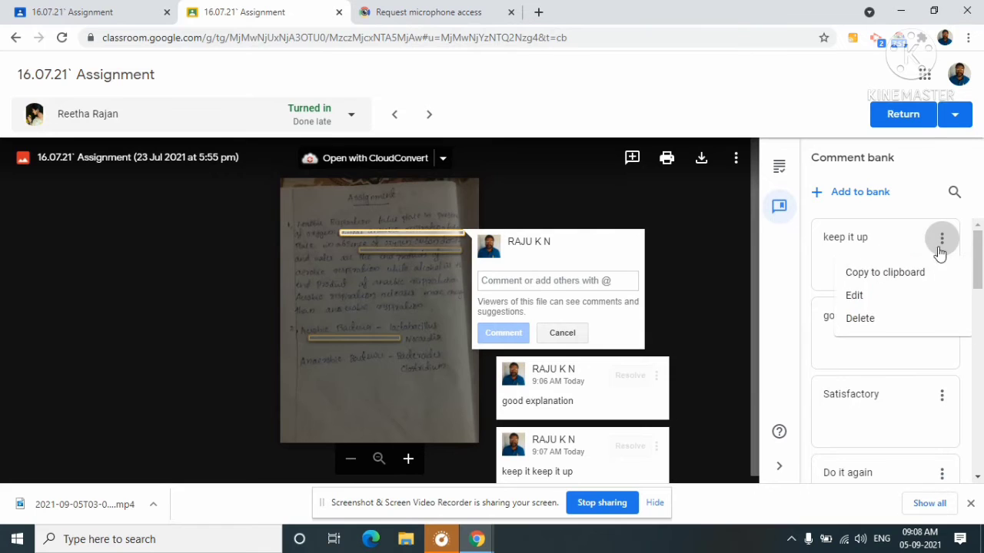
click(850, 300)
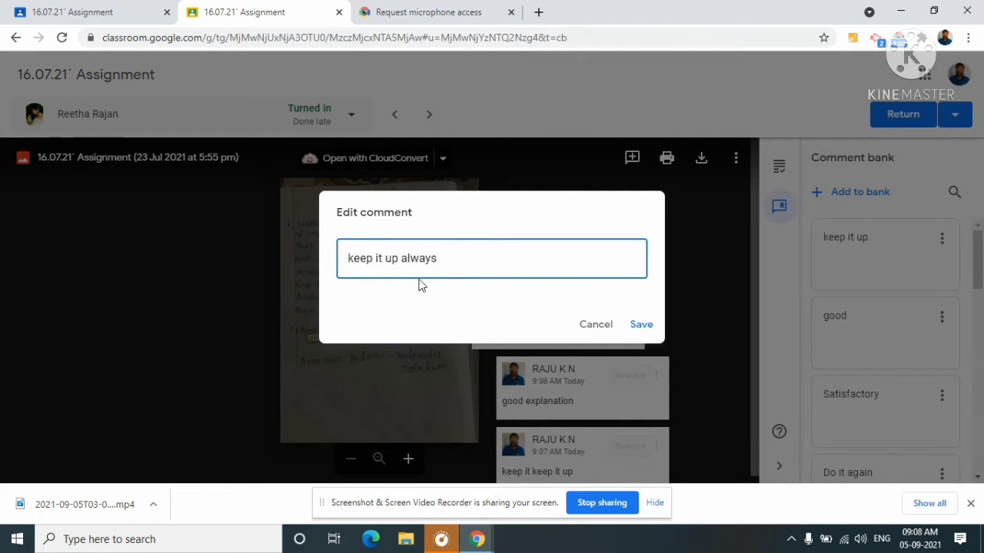
click(640, 326)
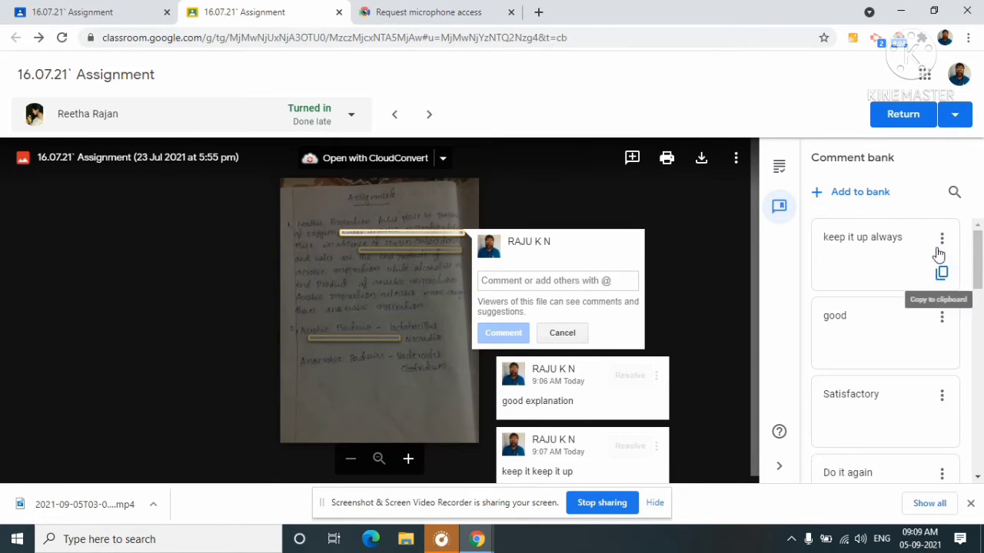
Highlight the end product line in answer 1 and post "keep it up keep it up always" on it, using text copied from the comment bank.
click(942, 239)
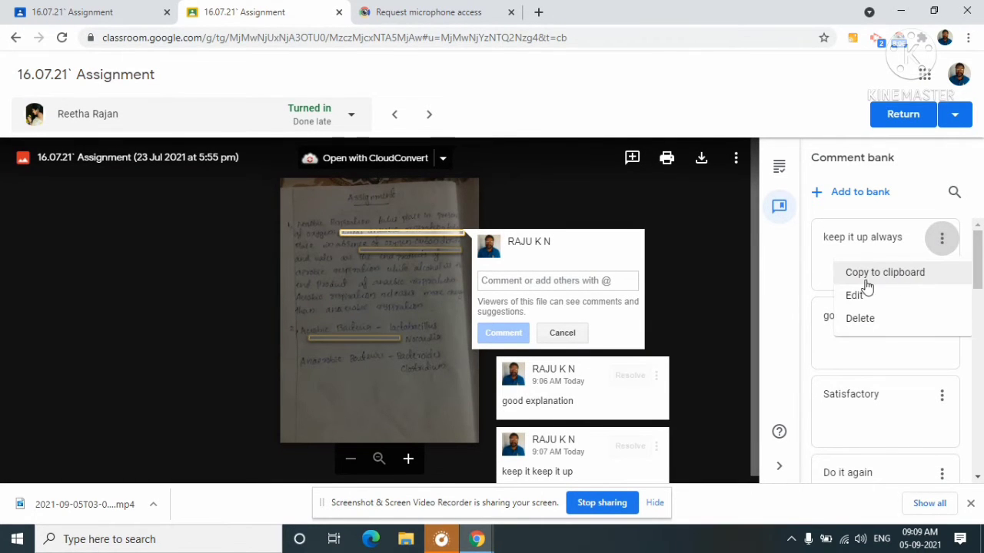
click(891, 278)
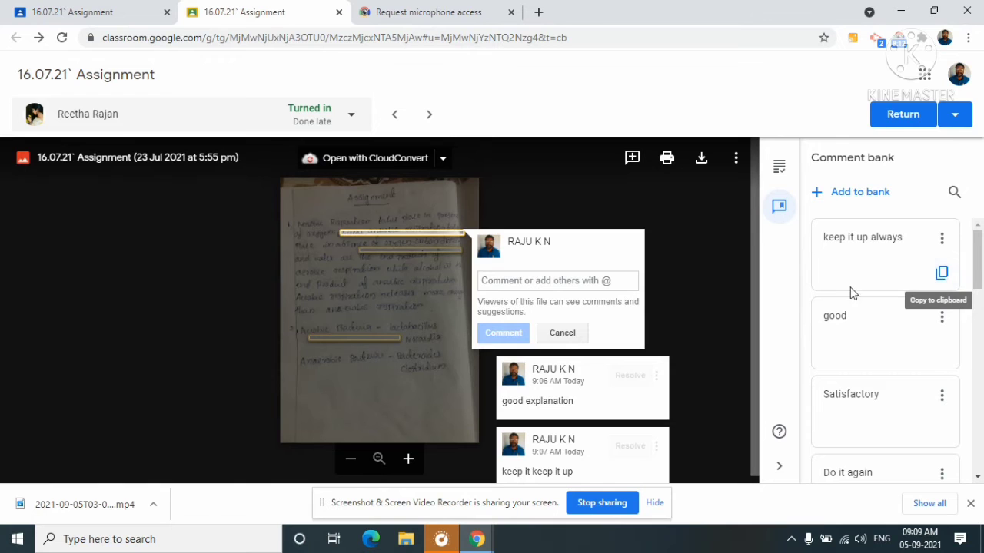
click(336, 290)
drag(336, 290, 467, 286)
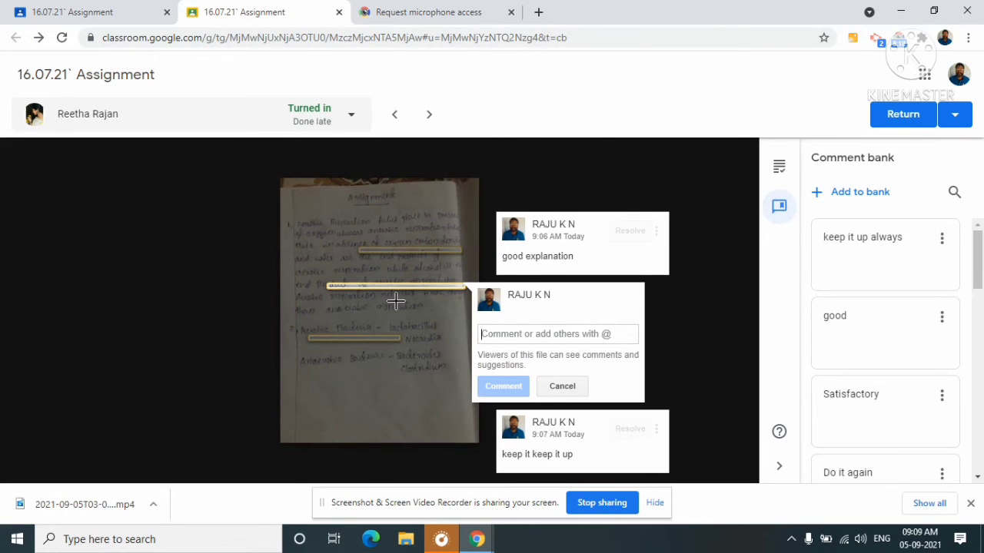
right_click(517, 330)
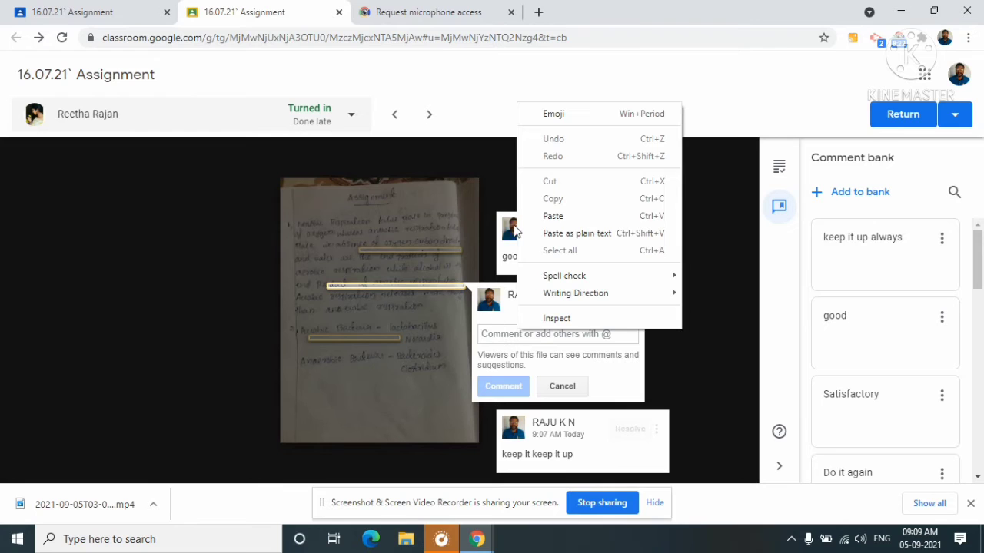
click(550, 217)
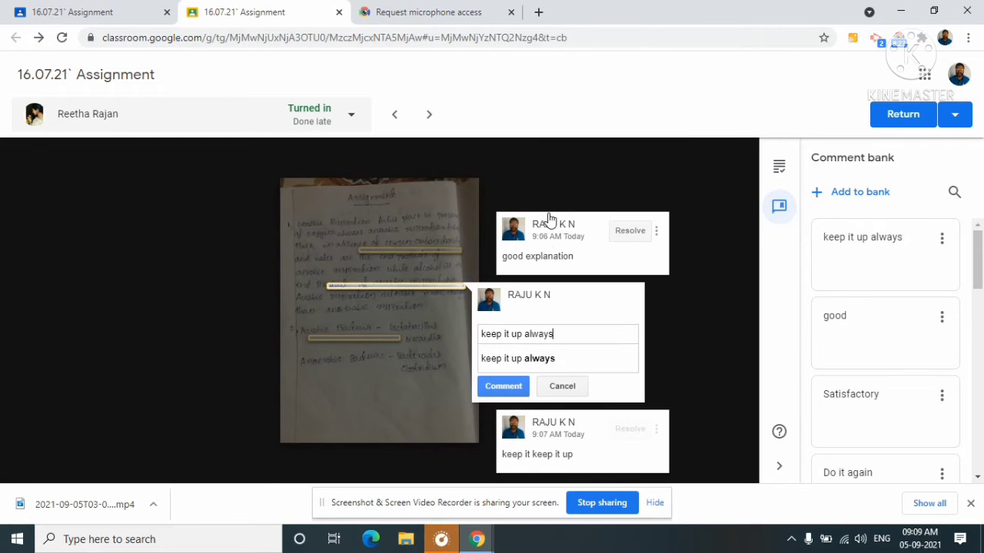
click(517, 361)
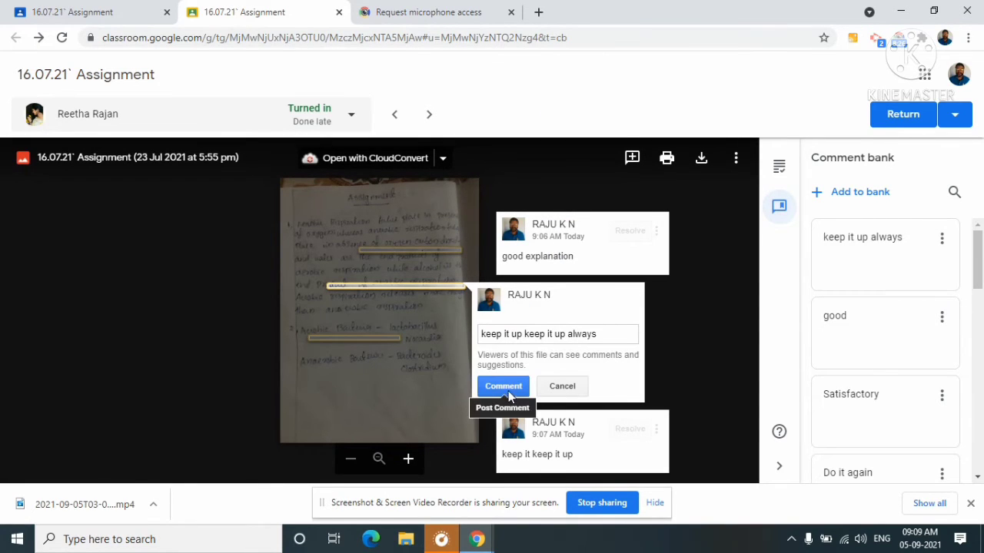
click(507, 389)
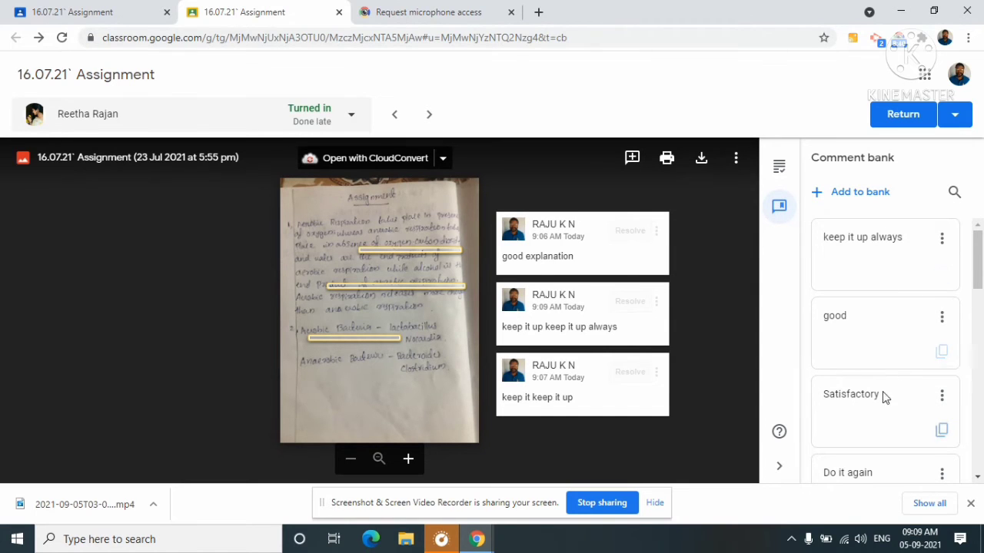
Delete the older "keep it up" comment that follows "Do revise frequently" in the comment bank.
scroll(882, 392, down, 4)
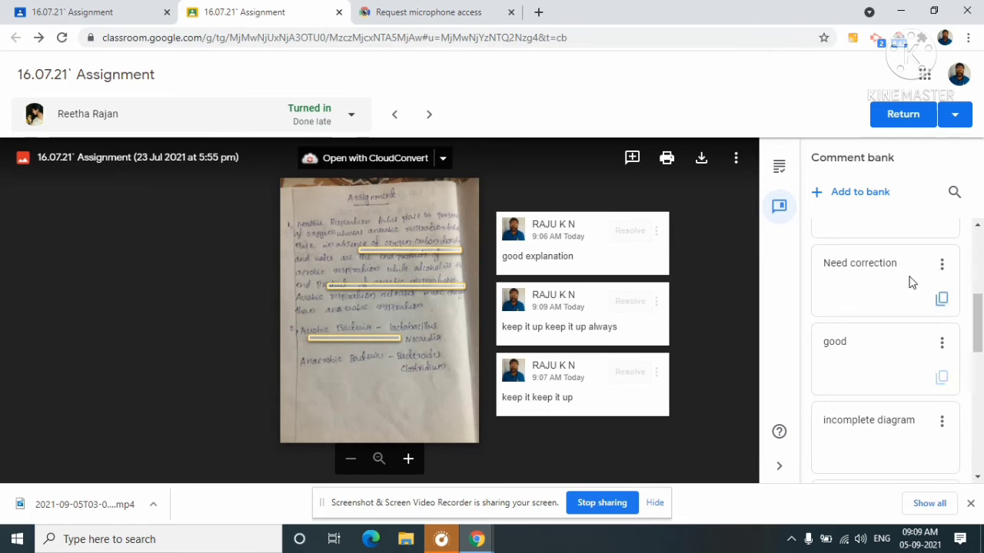
scroll(864, 390, down, 1)
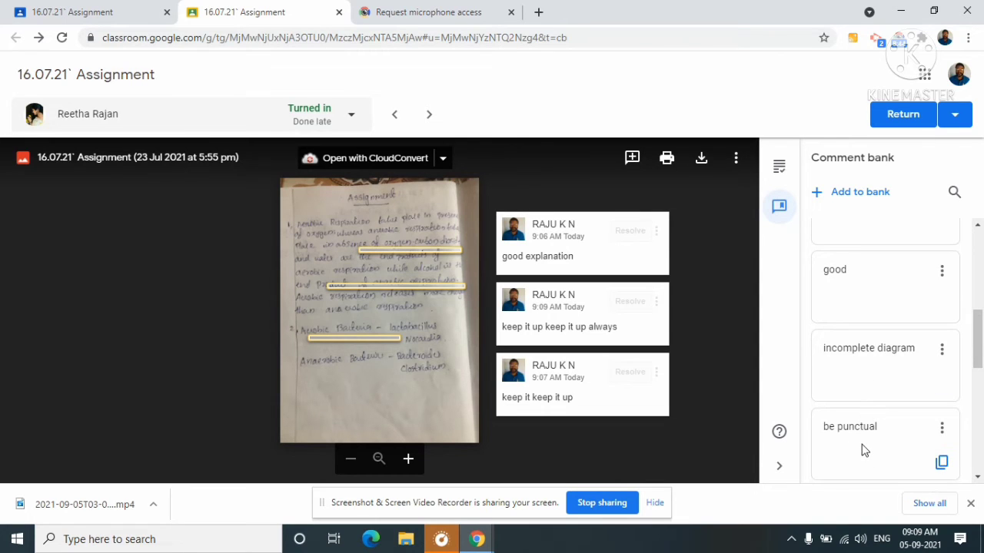
scroll(864, 449, down, 3)
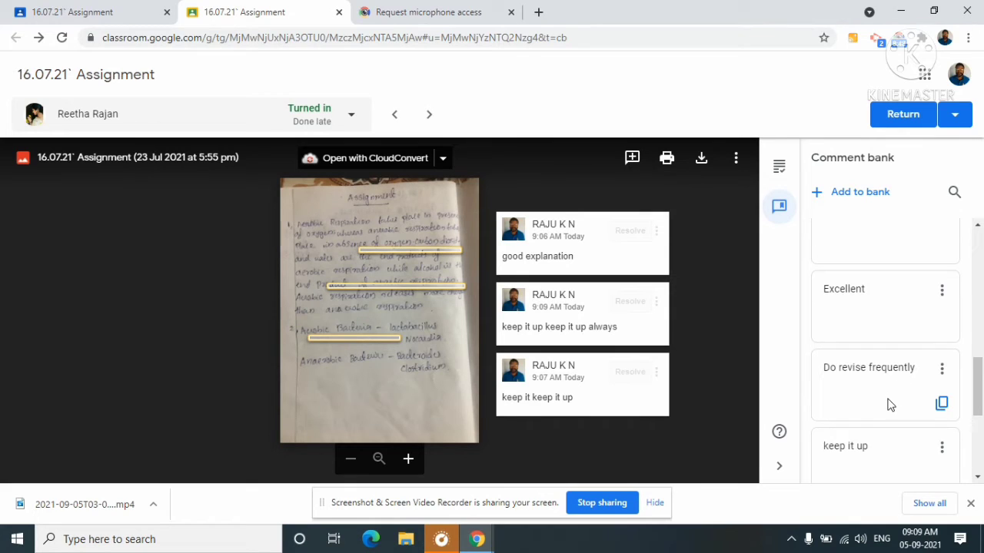
scroll(876, 411, down, 2)
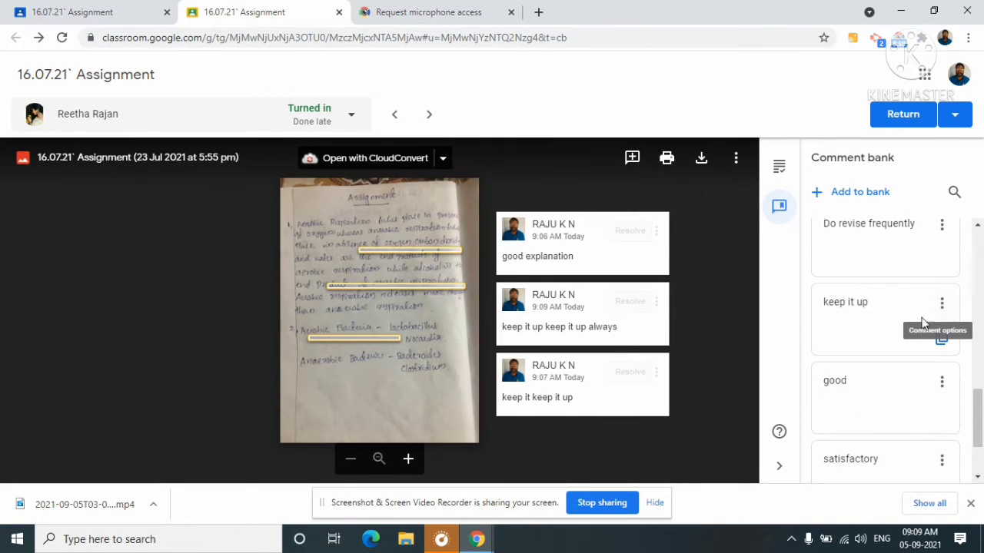
click(942, 303)
click(860, 384)
click(639, 299)
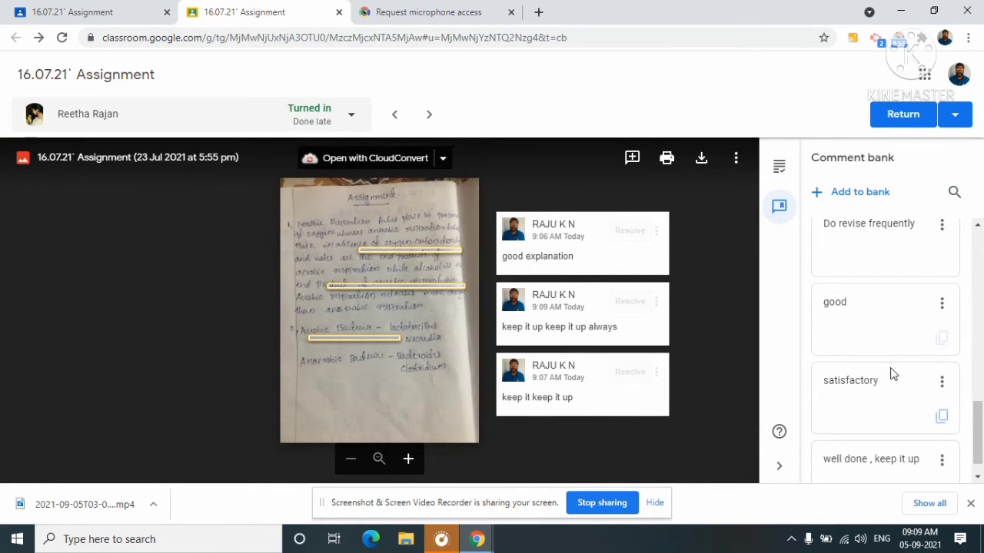
Switch from the comment bank back to the submission's files and grading details.
scroll(846, 256, up, 1)
scroll(845, 255, up, 8)
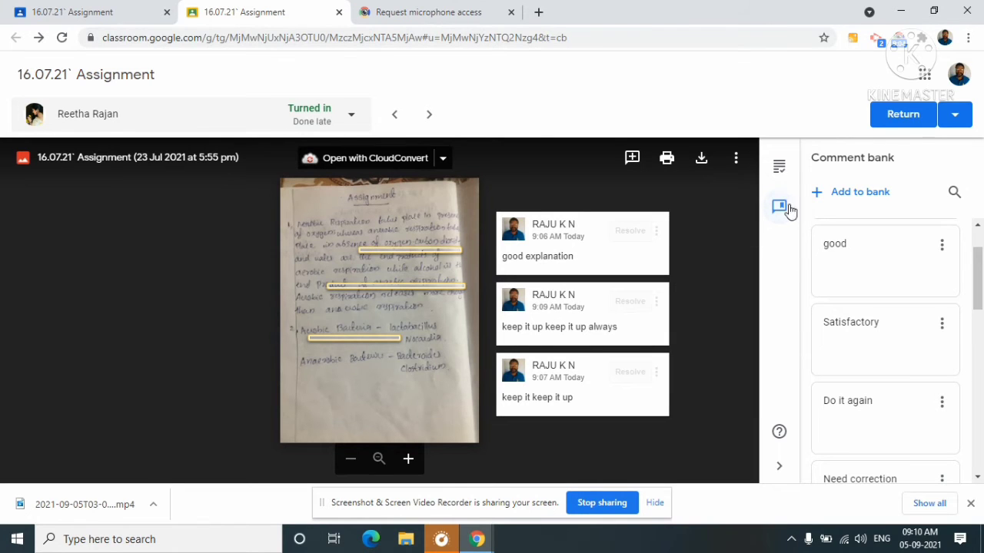
click(781, 169)
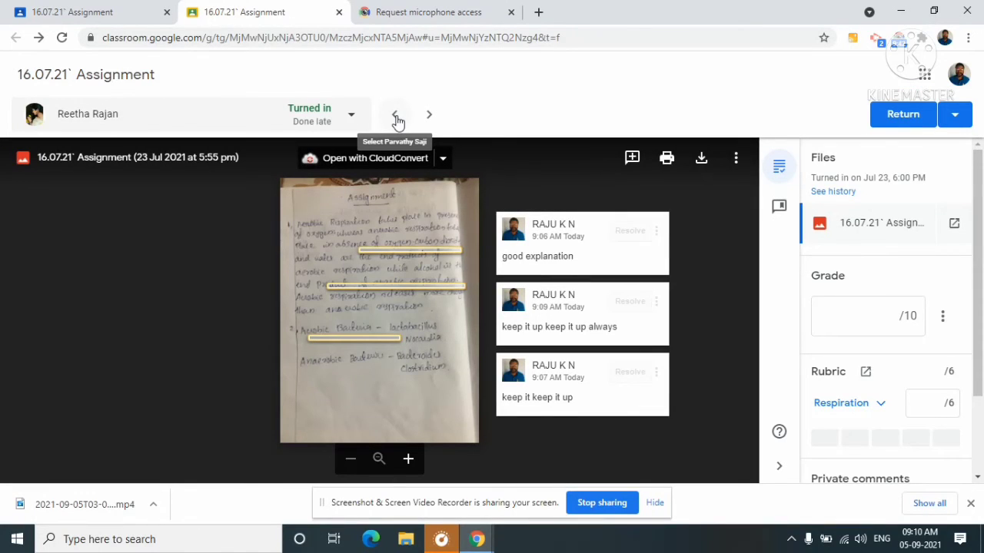
Check the previous and the following student's submissions, and return to the turned-in one.
click(395, 116)
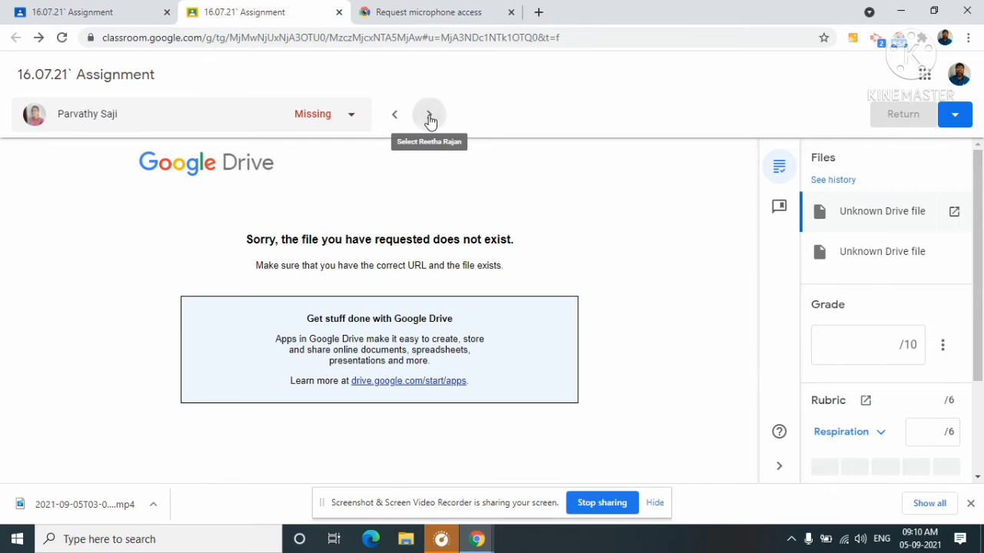
click(429, 116)
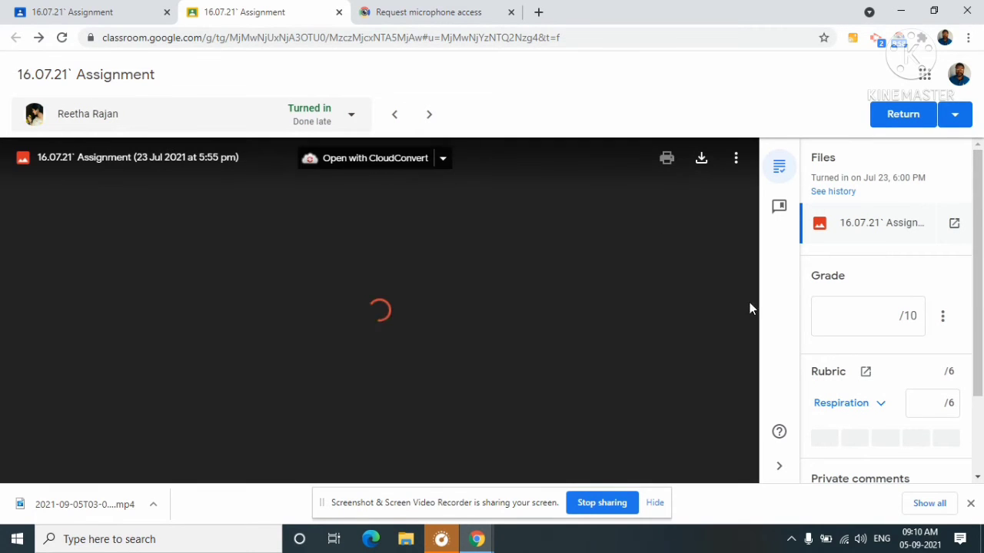
click(429, 117)
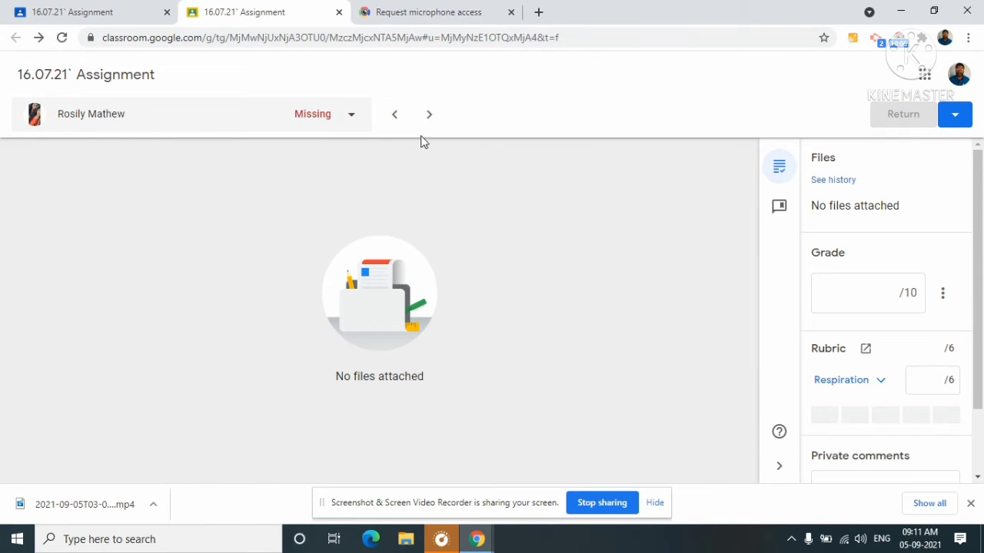
click(396, 117)
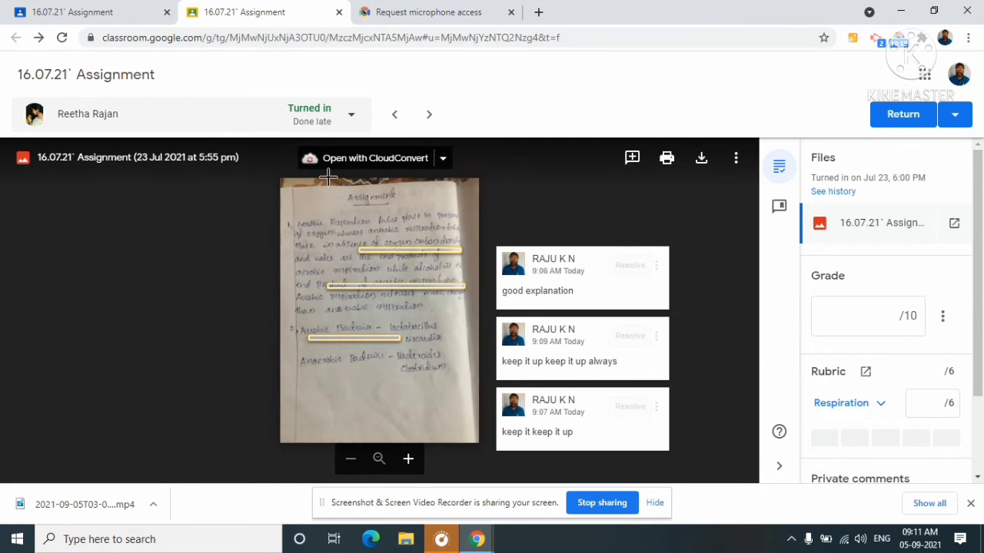
Set the turned-in submission's grade to 10 out of 10 and open the grade options.
click(888, 314)
text(10)
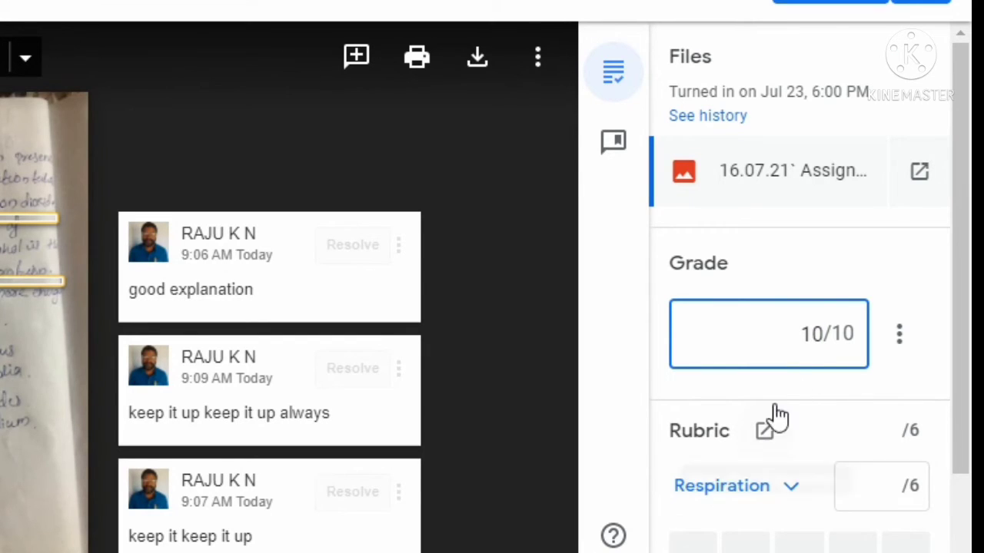
click(905, 339)
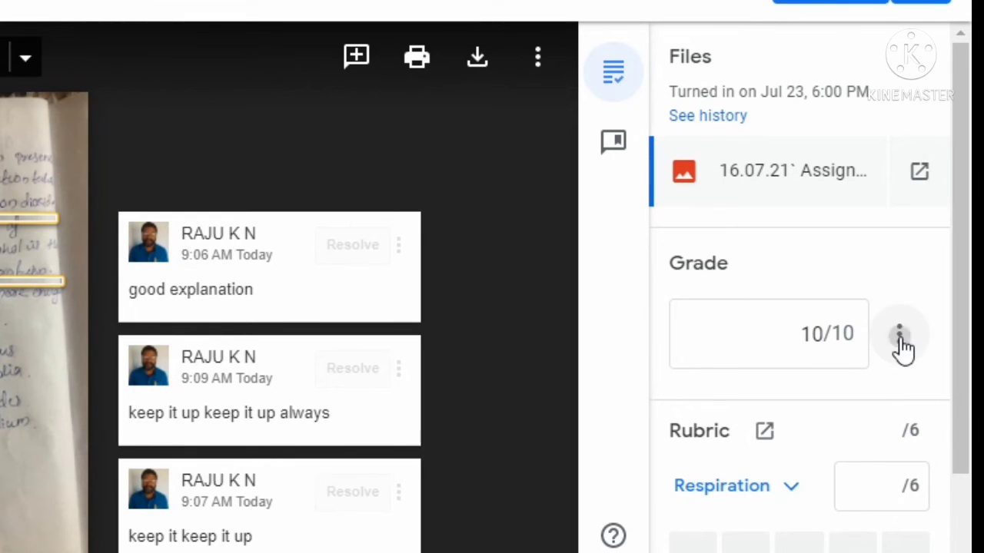
Post "good" from the comment bank as a private comment on the submission.
click(899, 341)
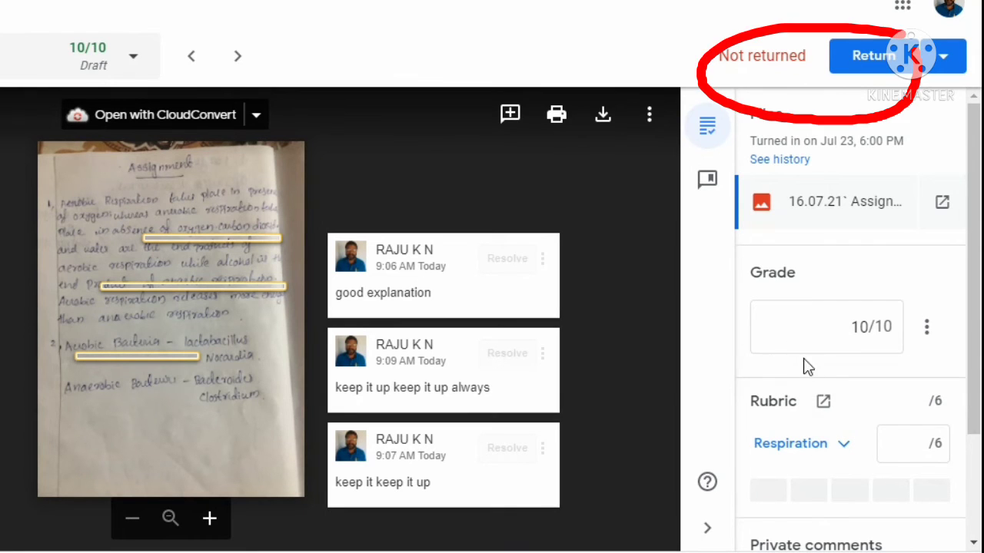
scroll(819, 377, down, 2)
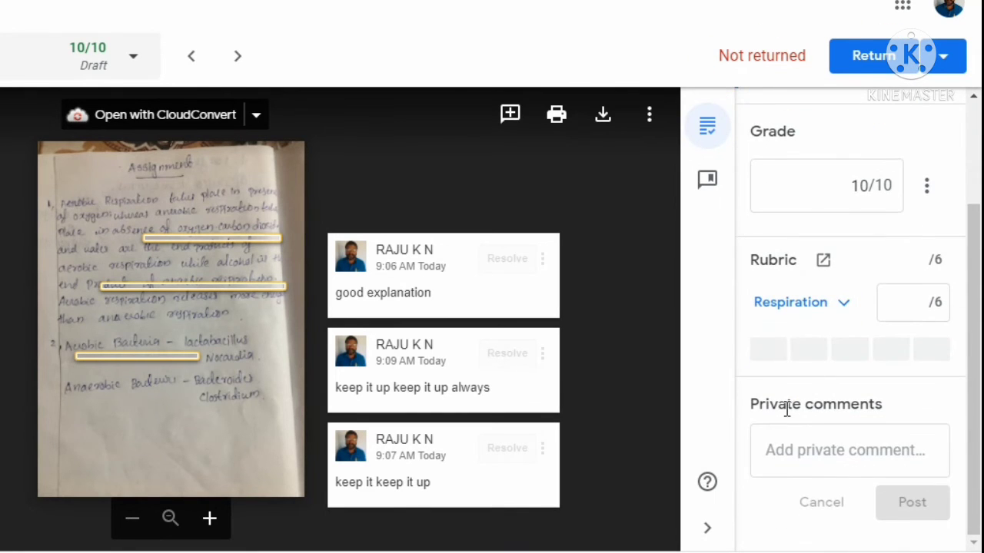
click(801, 457)
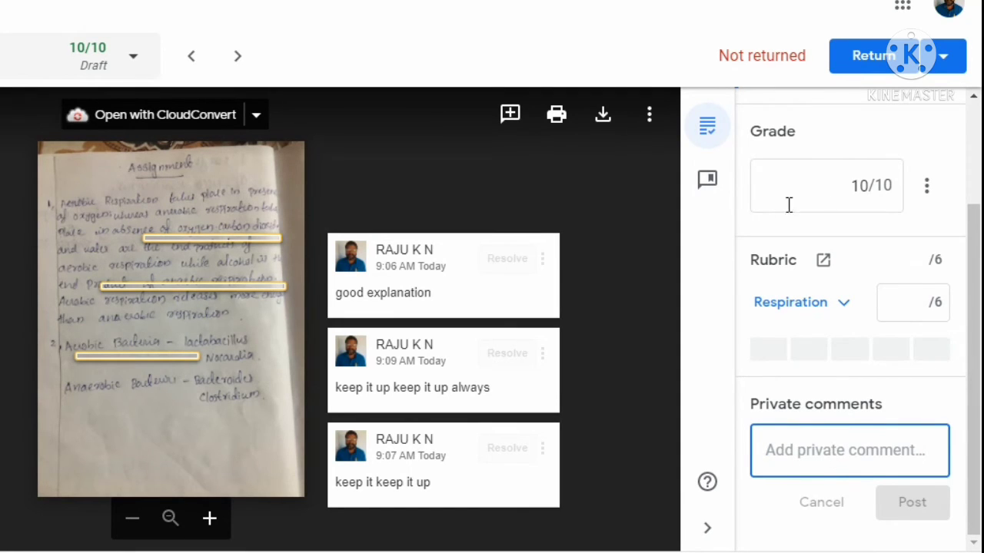
click(707, 181)
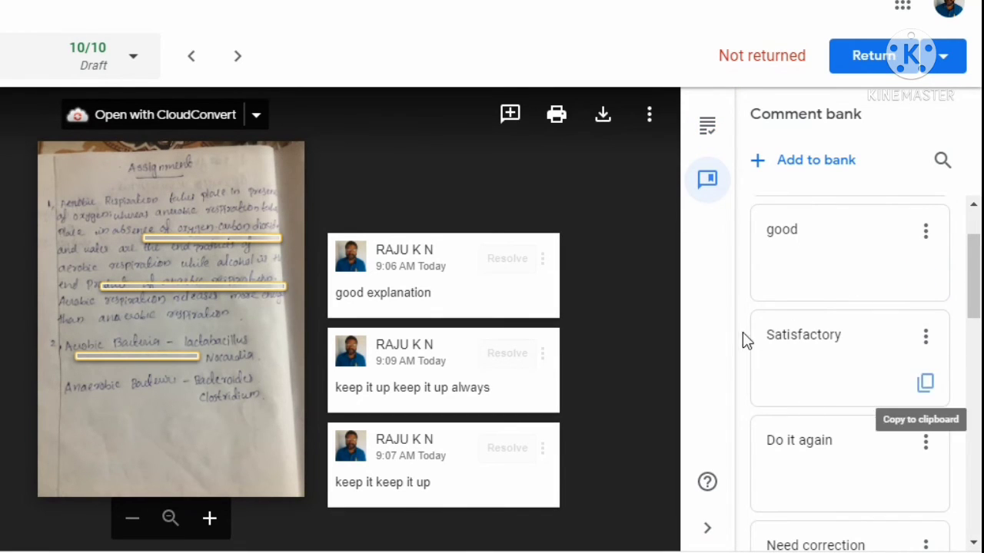
click(711, 126)
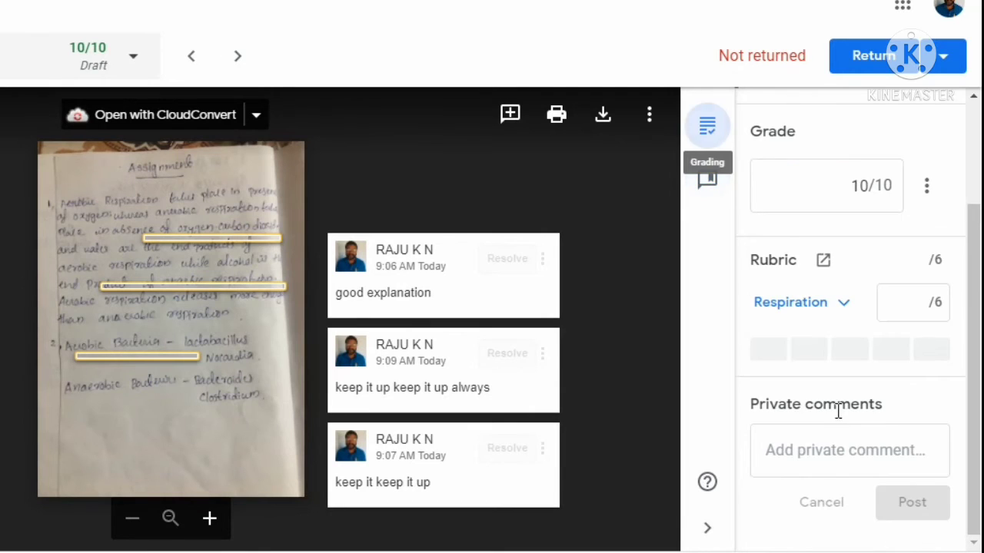
click(804, 449)
right_click(804, 448)
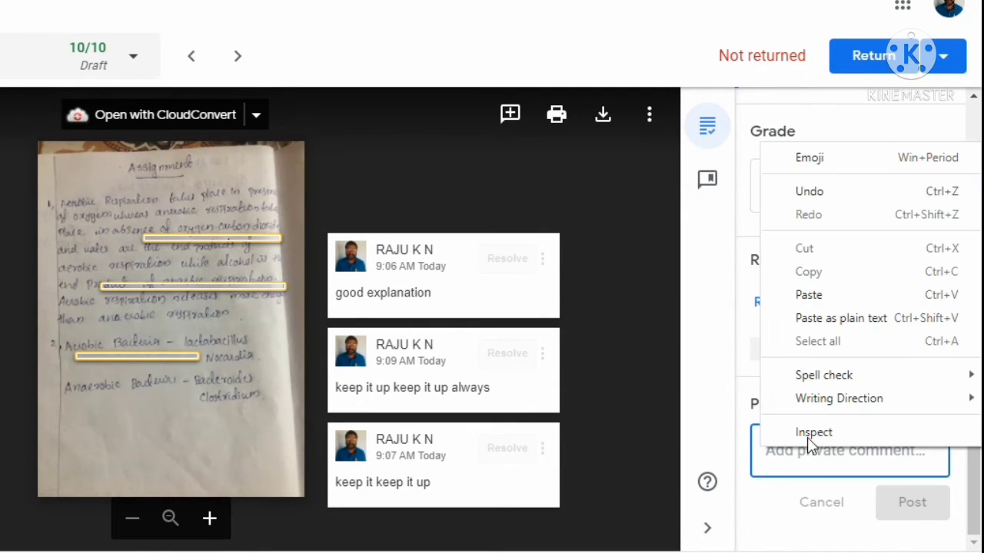
click(814, 298)
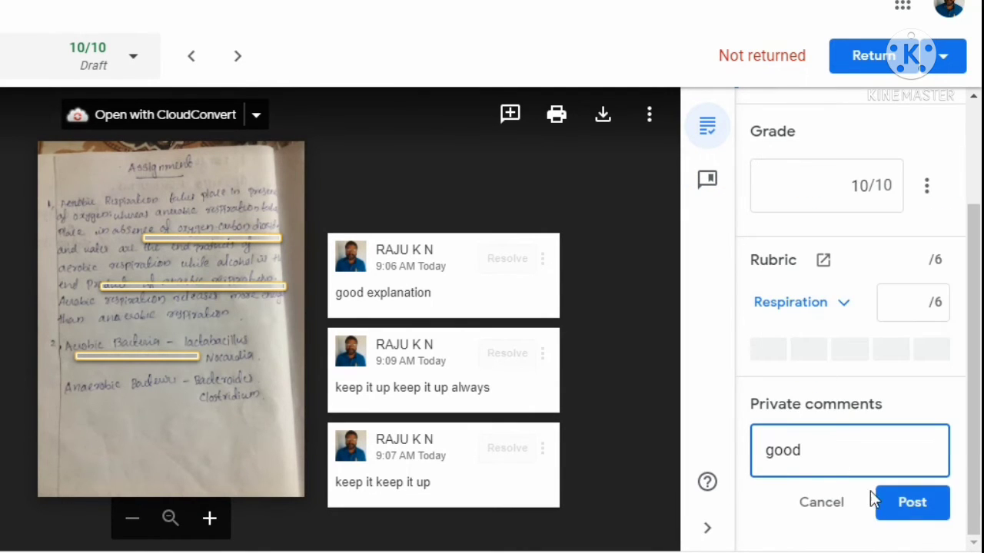
click(915, 505)
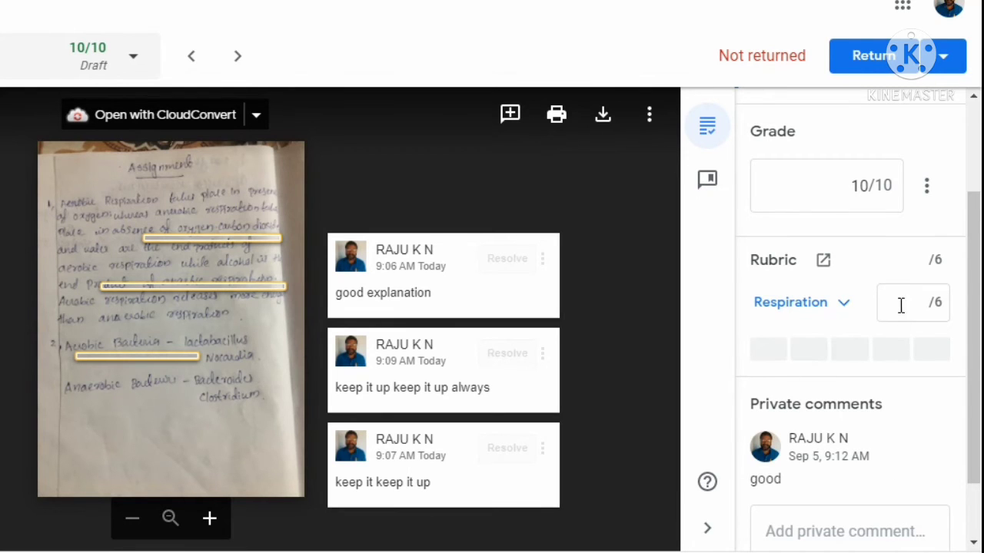
Review the point levels of the rubric's Respiration criterion, from six points down to 2 ideas, and collapse it.
scroll(796, 288, up, 2)
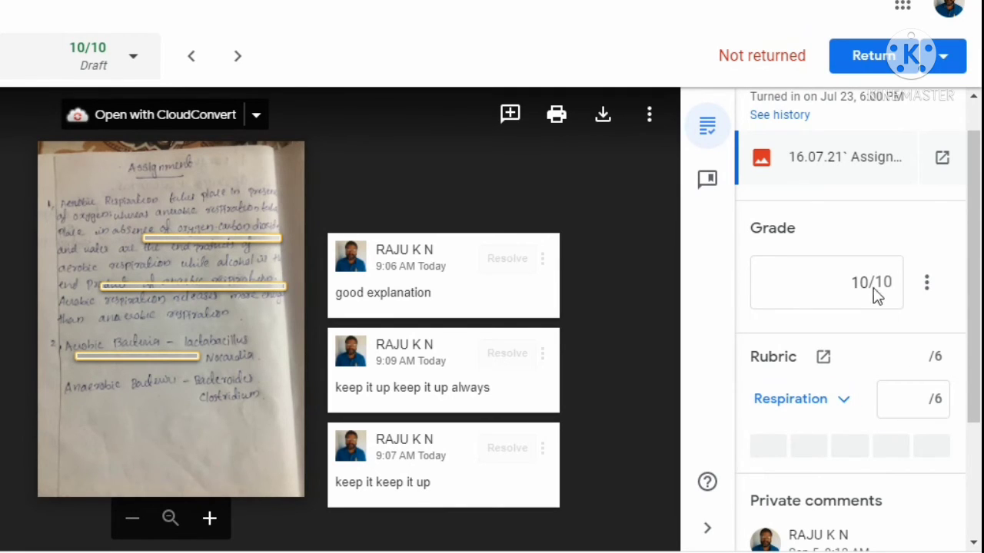
click(846, 407)
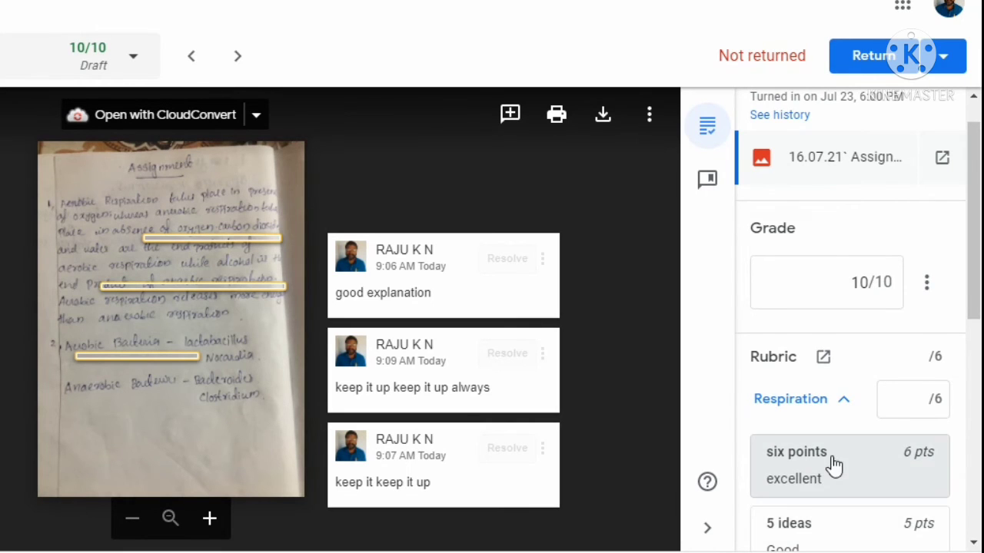
scroll(830, 466, down, 2)
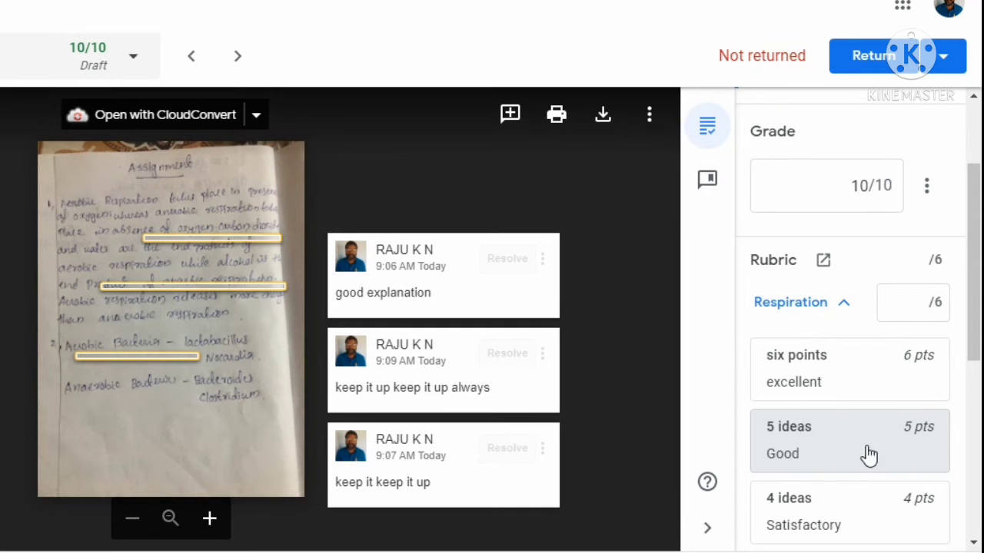
scroll(869, 461, down, 1)
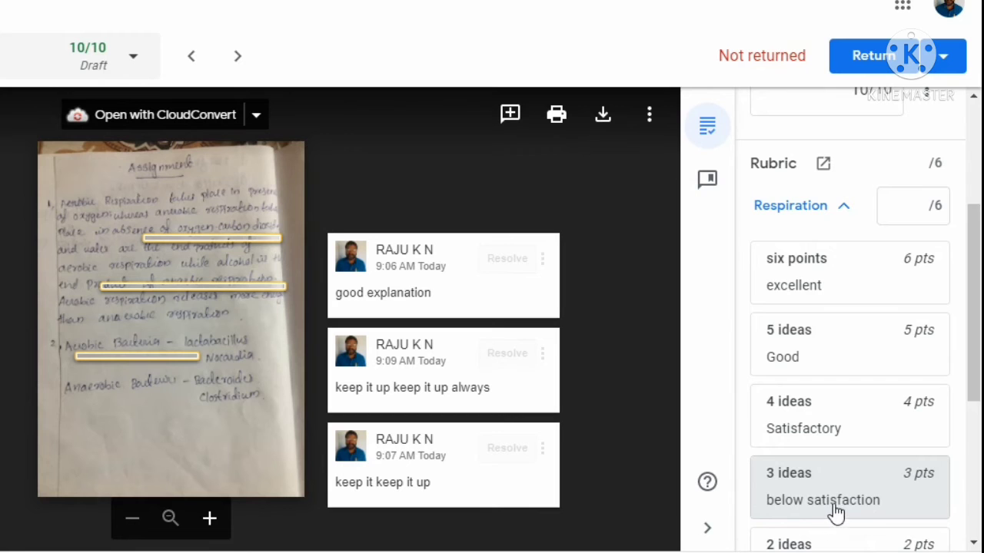
scroll(834, 515, down, 1)
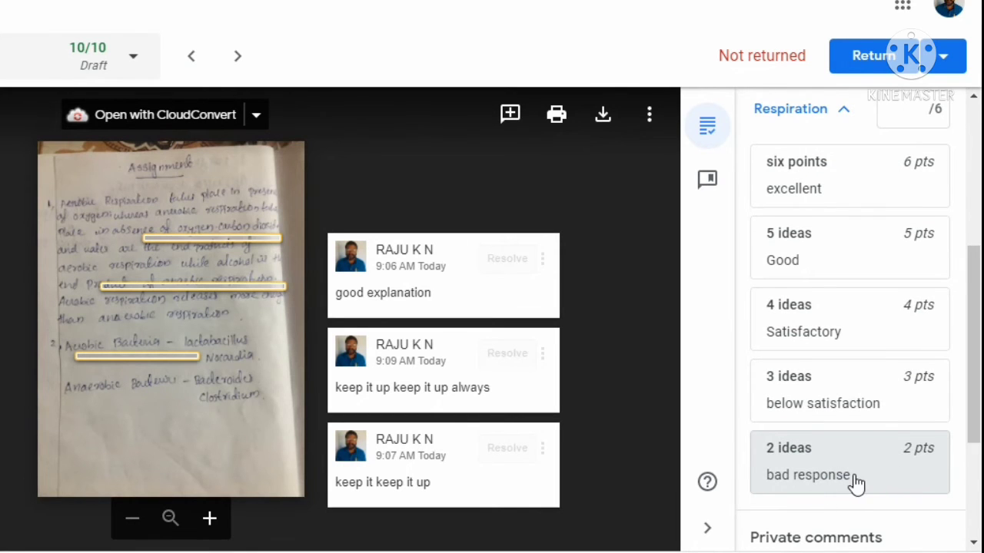
scroll(852, 469, down, 1)
scroll(838, 375, up, 2)
scroll(839, 373, up, 3)
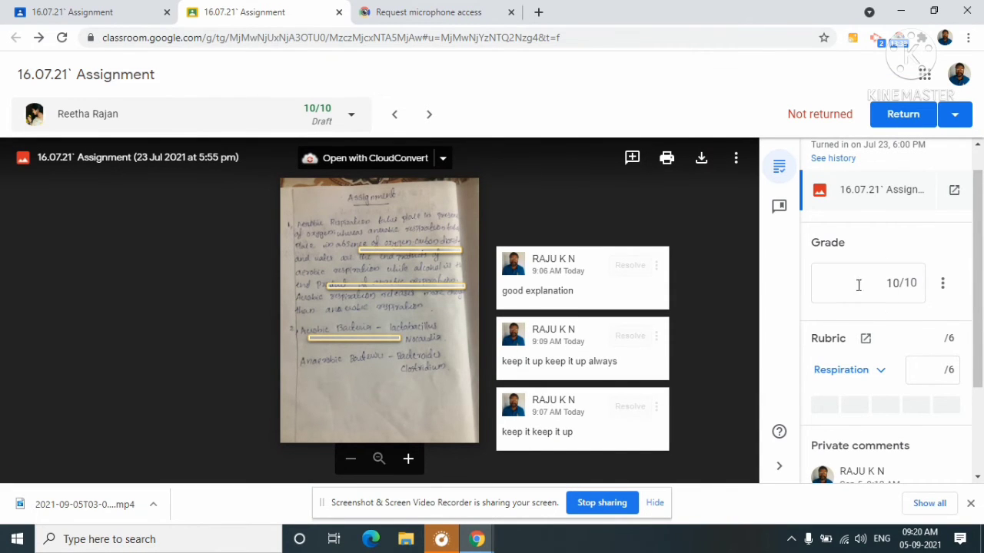
click(904, 115)
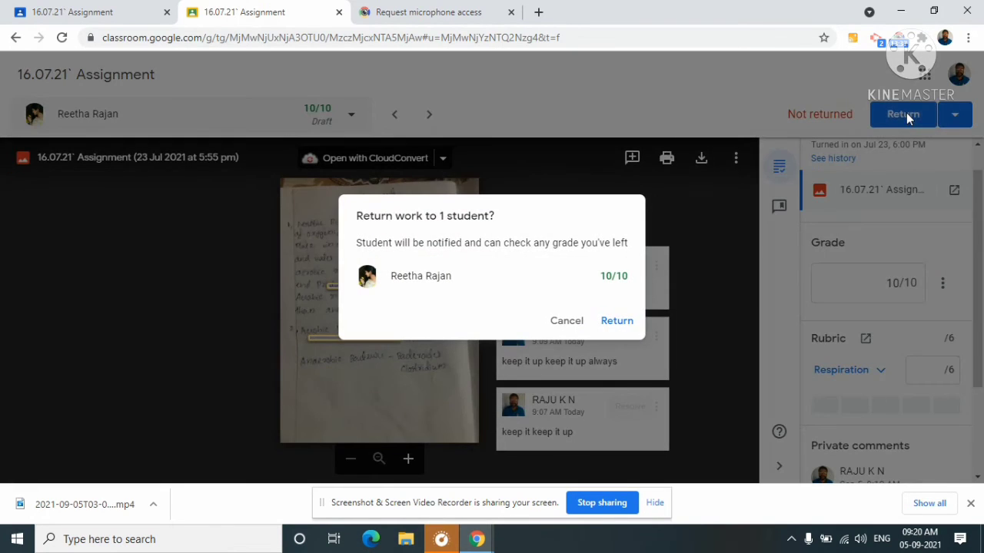
click(573, 323)
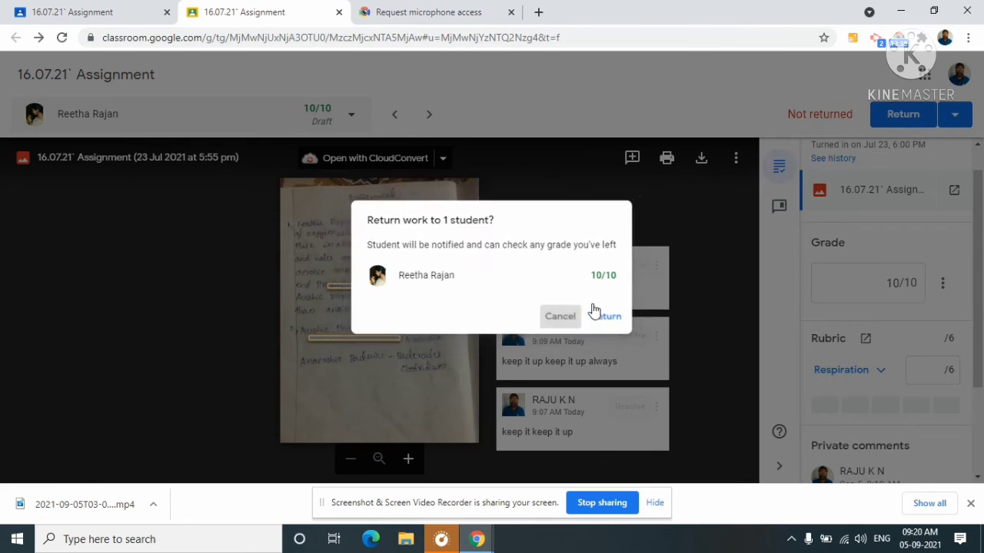
click(955, 117)
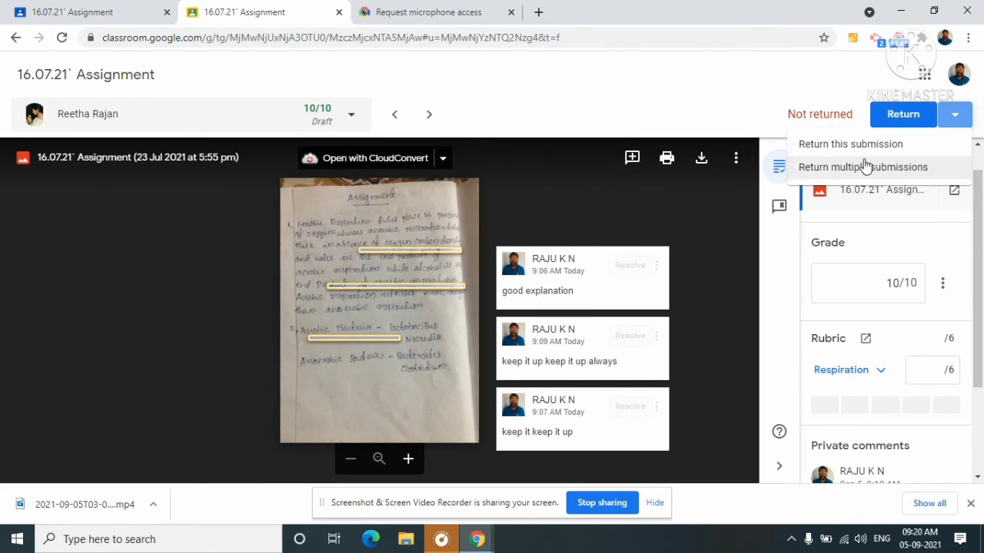
Return the graded submission to the student and confirm the return.
click(905, 115)
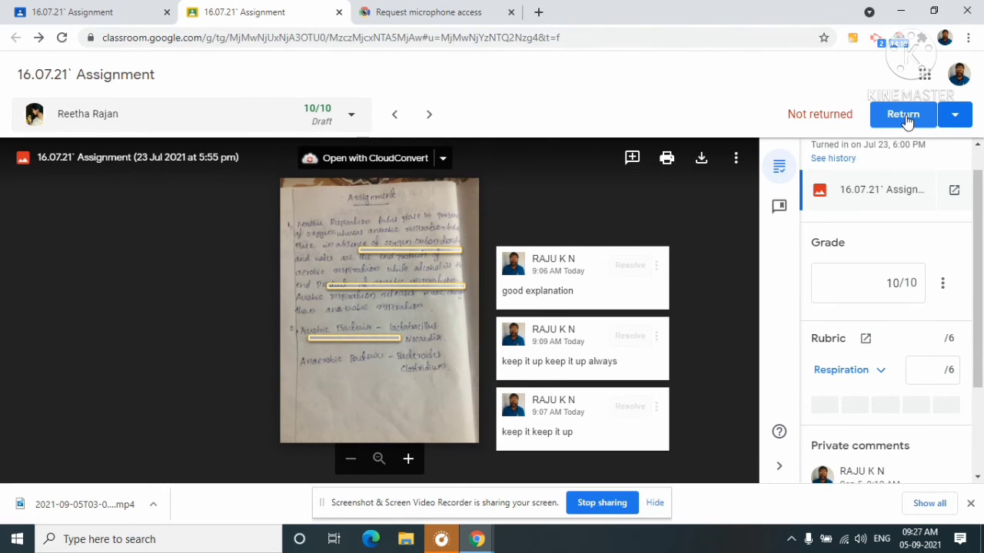
click(899, 117)
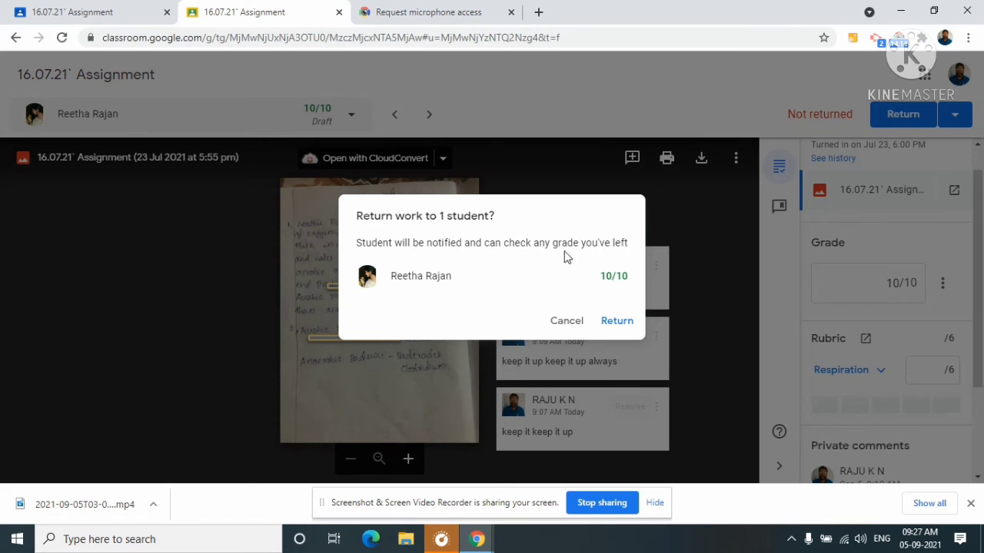
click(616, 321)
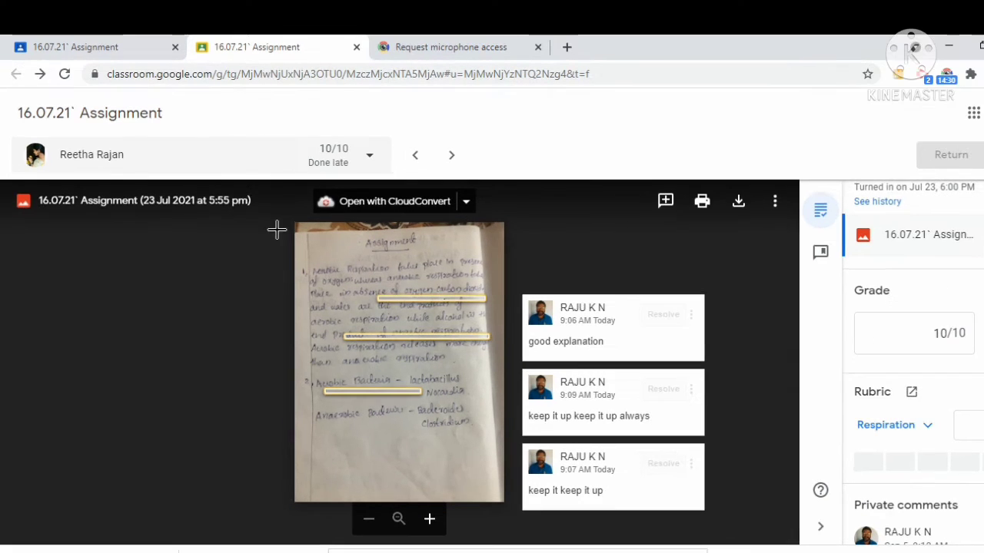
Check the student work overview of the 16.07.21 Assignment and its list of assigned students.
click(146, 51)
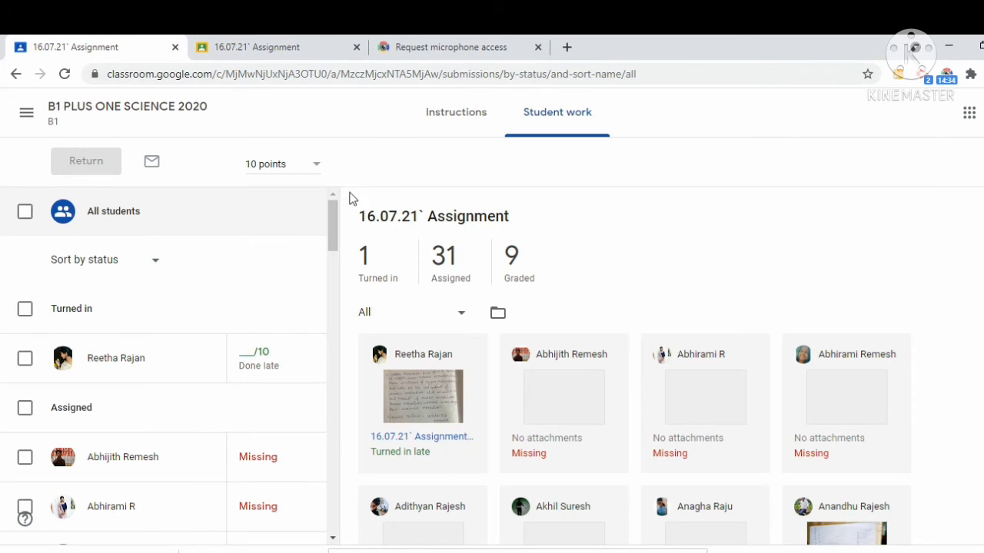
click(565, 131)
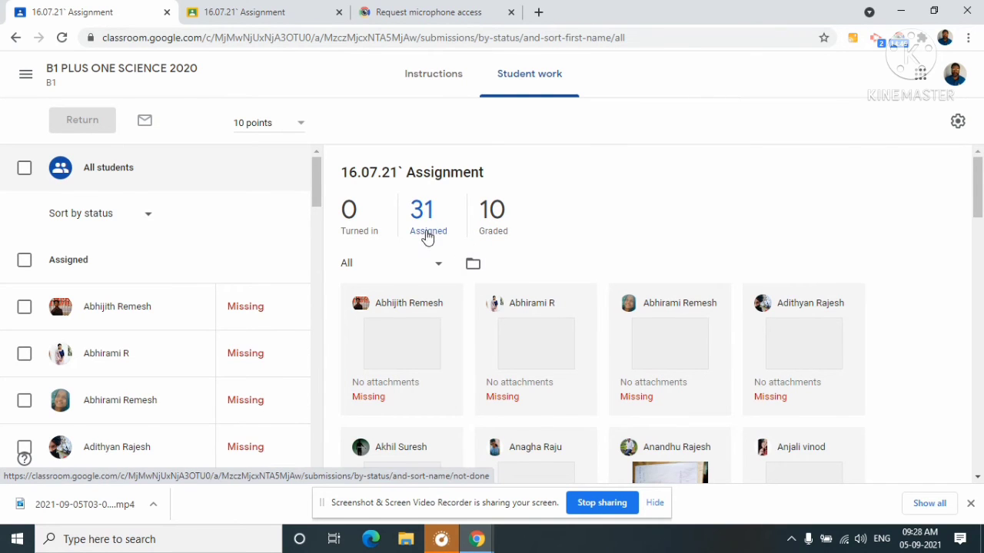
scroll(165, 431, down, 3)
scroll(169, 371, up, 2)
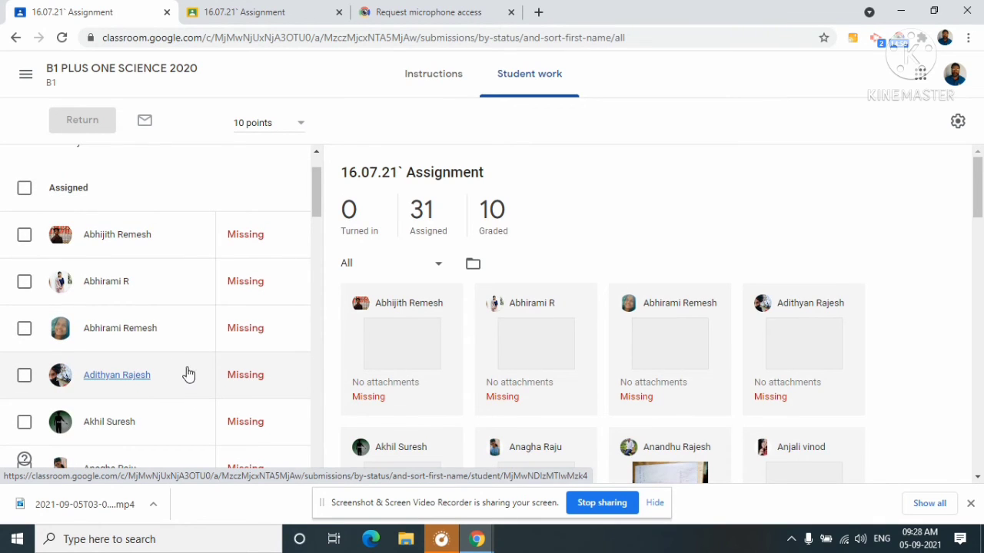
Open the B1 PLUS ONE SCIENCE 2020 class and look through its stream.
click(28, 77)
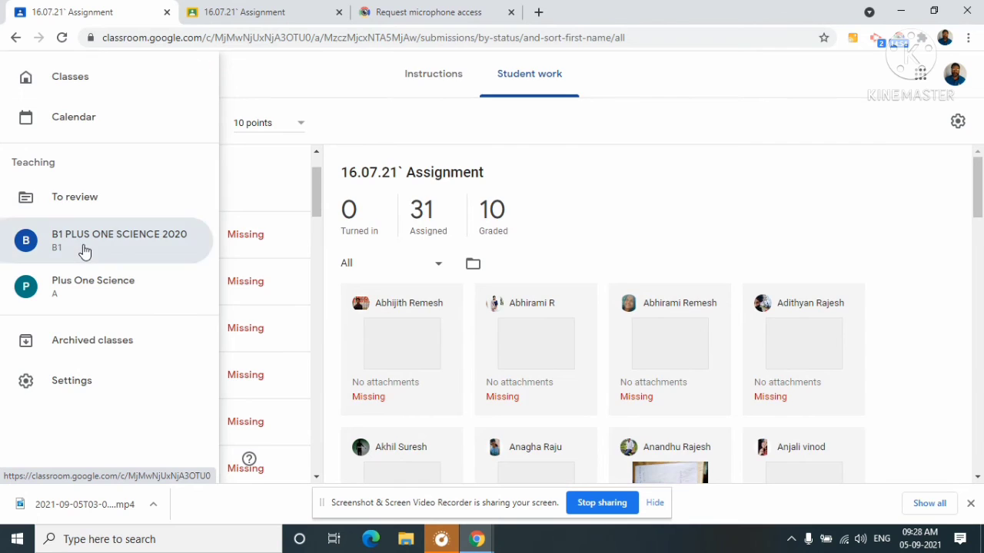
click(84, 251)
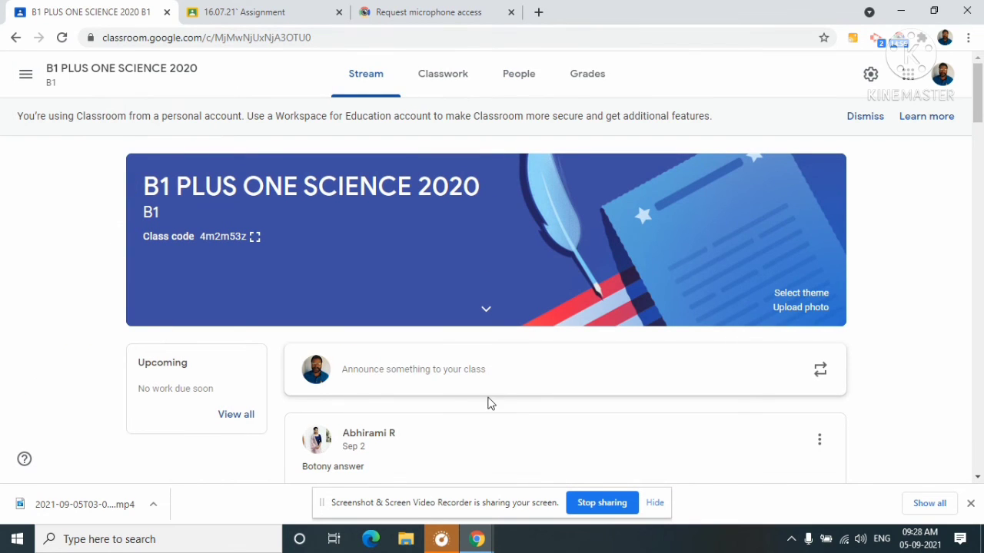
scroll(489, 392, down, 2)
scroll(487, 382, up, 2)
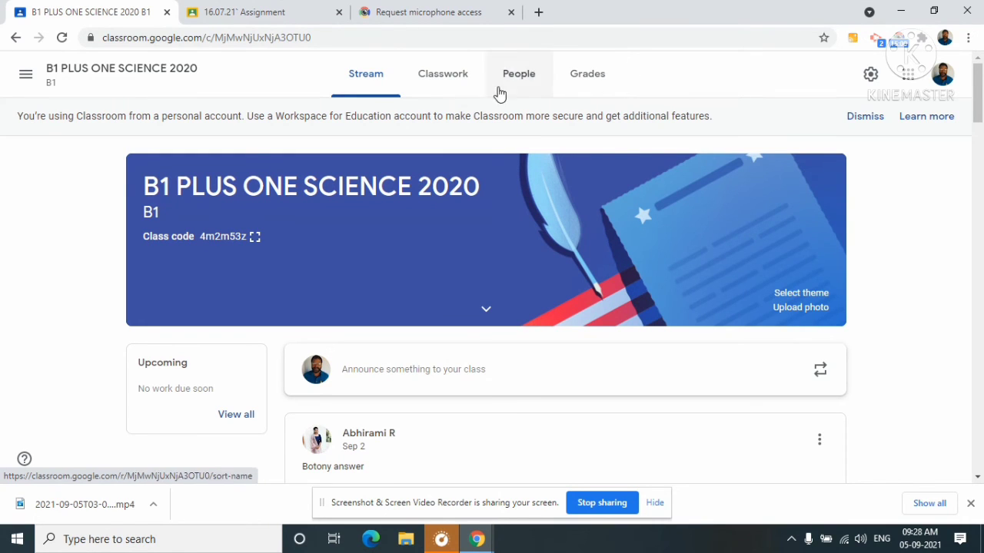
Check the class grades and the Respiration in plants assignment in the classwork, and go back to the grades.
click(588, 82)
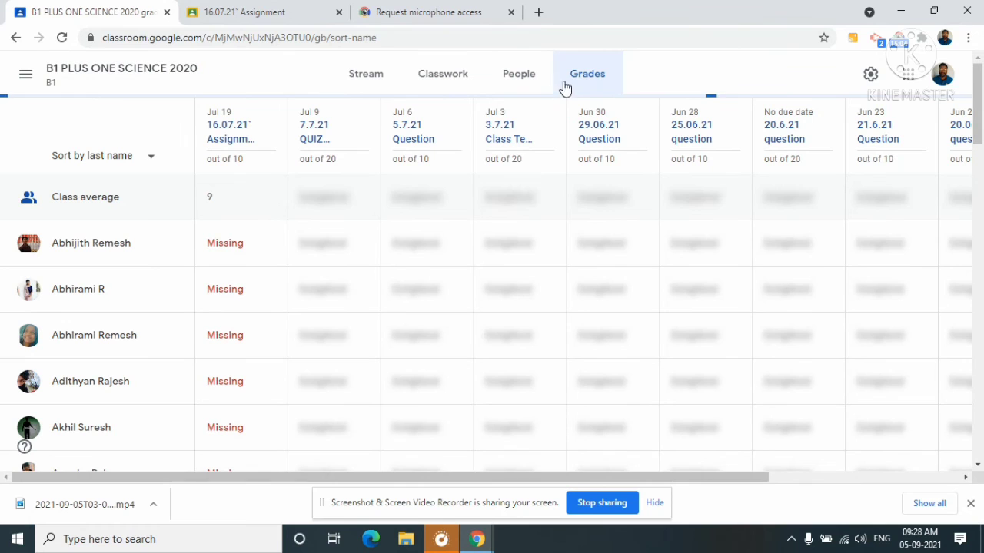
click(447, 81)
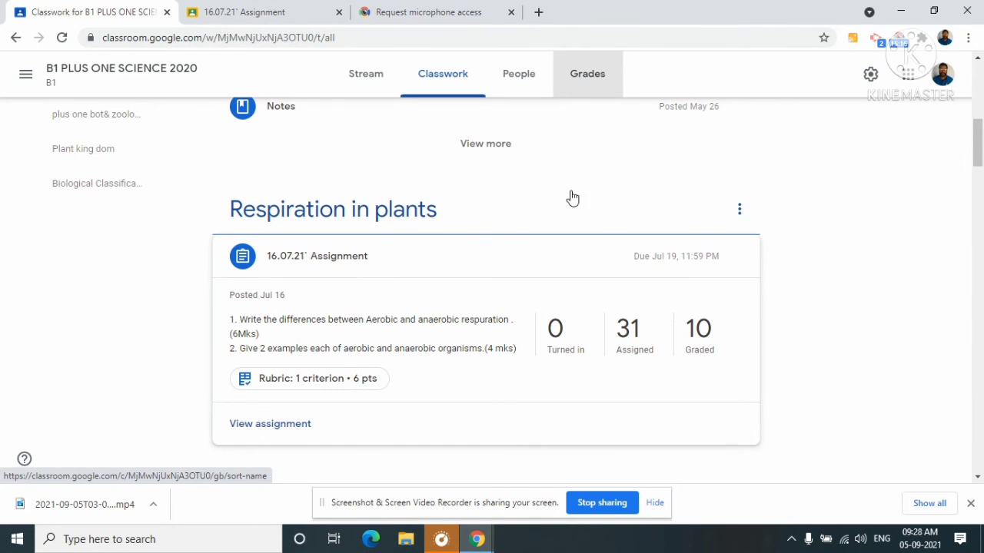
click(582, 85)
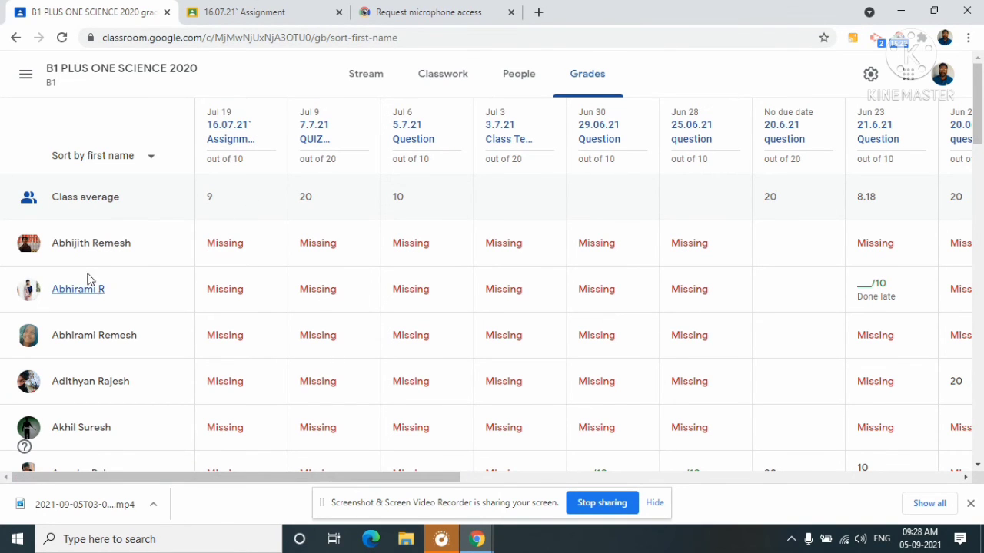
Find the graded student in the class grades and view their 16.07.21 Assignment submission.
scroll(92, 323, down, 4)
scroll(98, 330, down, 5)
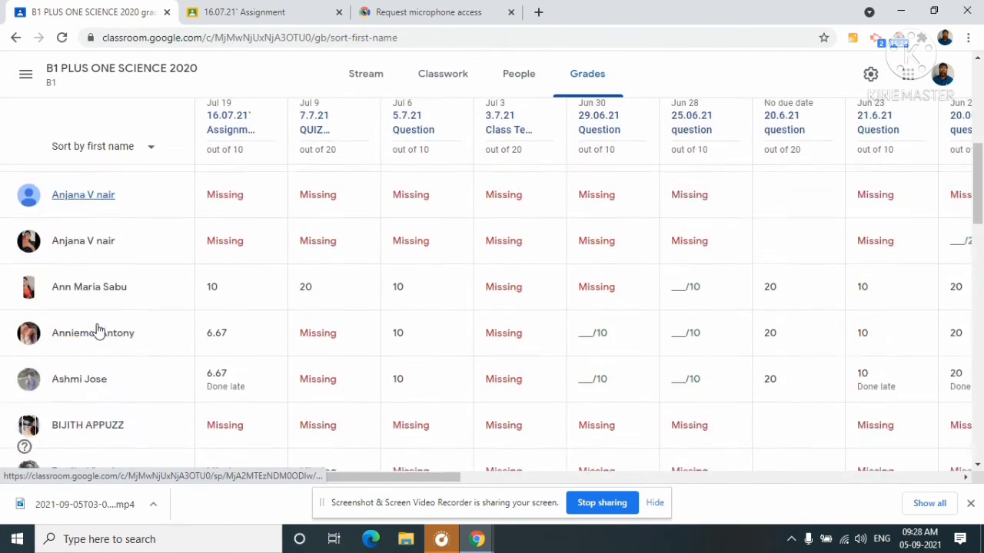
scroll(146, 319, down, 5)
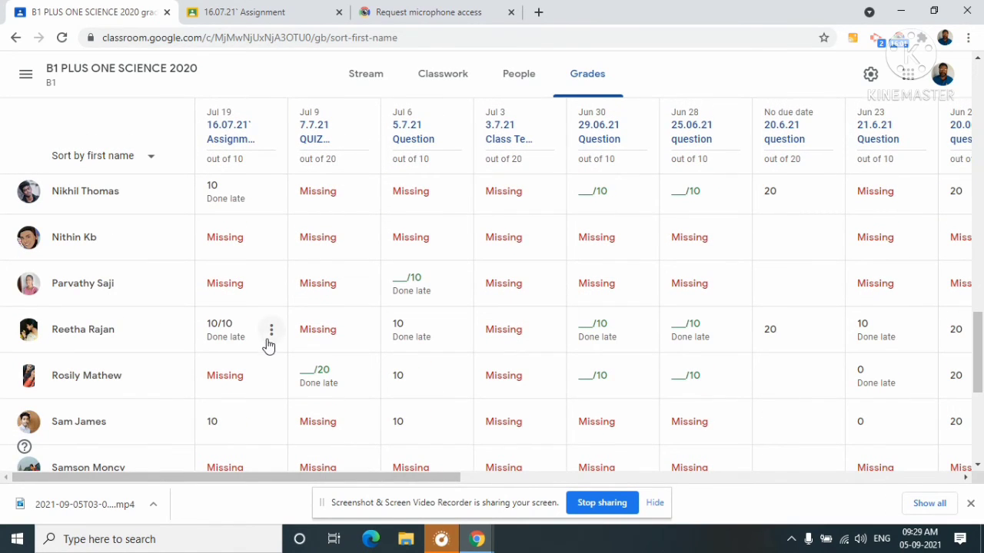
click(271, 332)
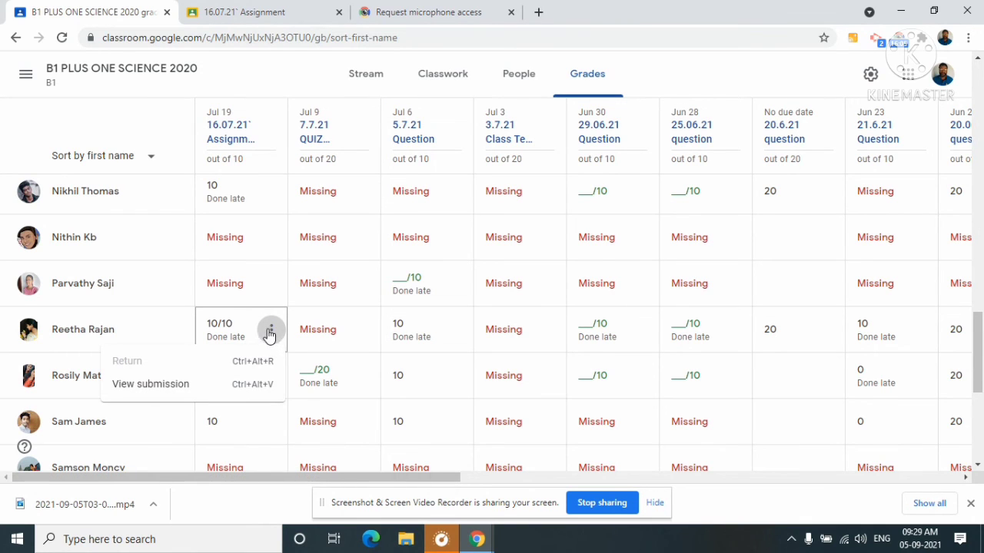
click(164, 387)
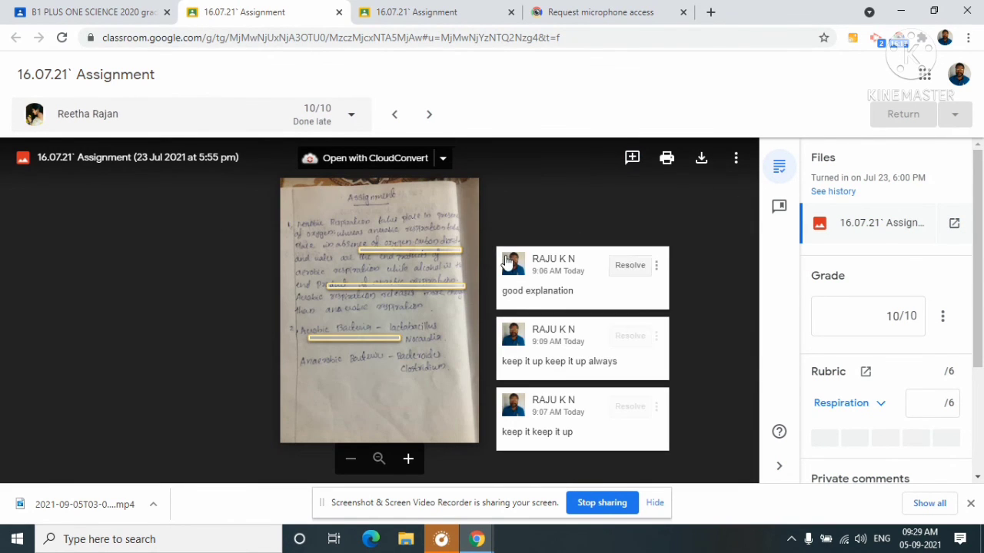
Return to the class grades, look across the assignments, and open the options of the same student's 5.7.21 Question grade.
click(125, 12)
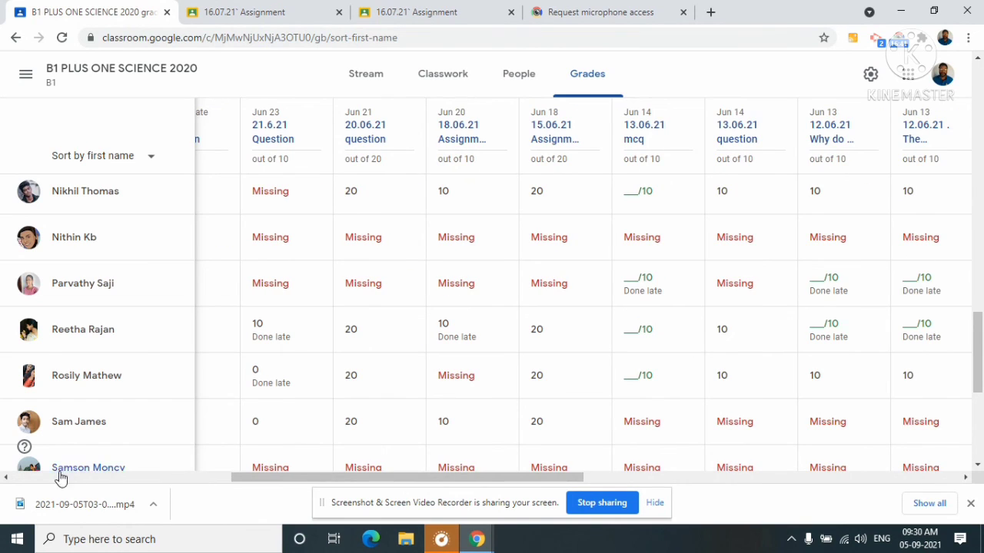
drag(10, 480, 7, 478)
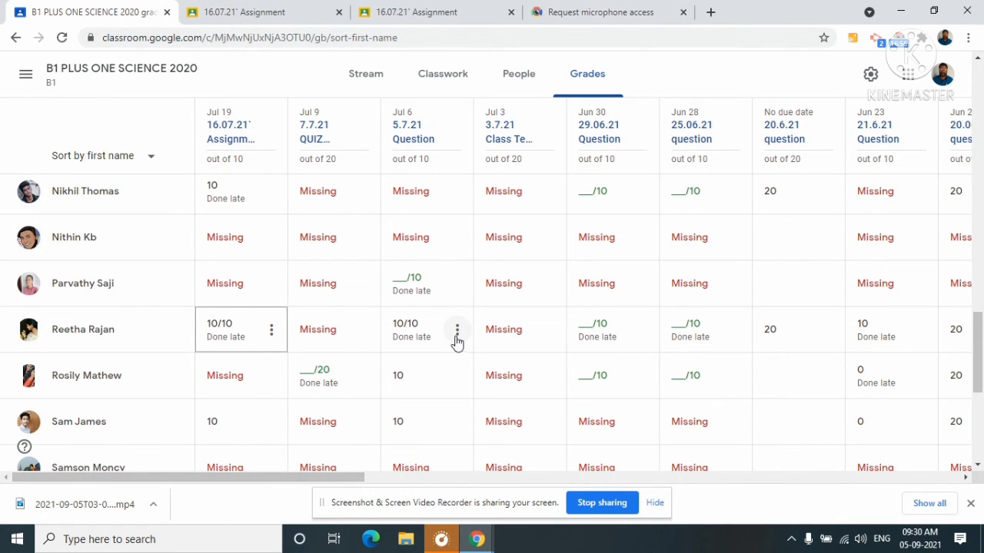
click(456, 335)
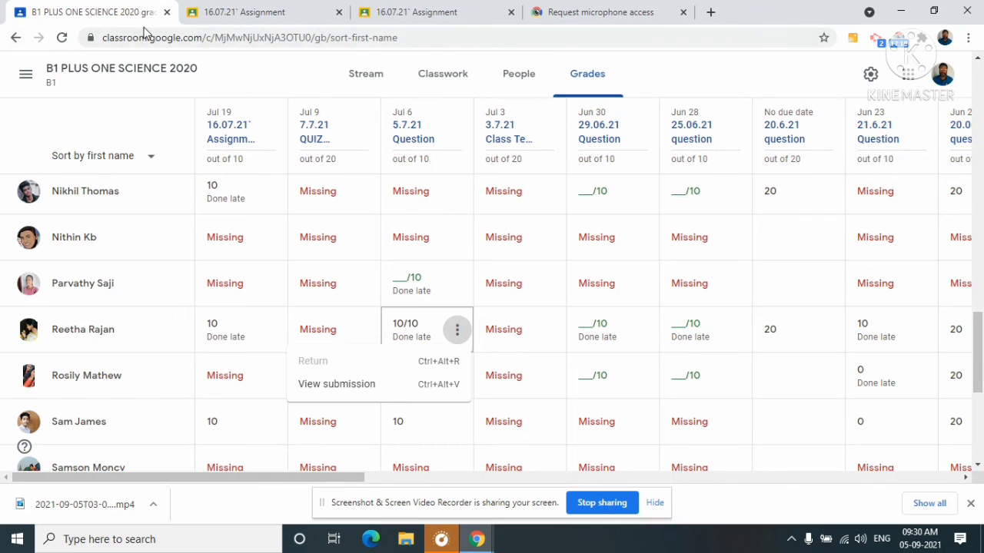
Close the grade options and go back to the B1 PLUS ONE SCIENCE 2020 class stream.
click(21, 77)
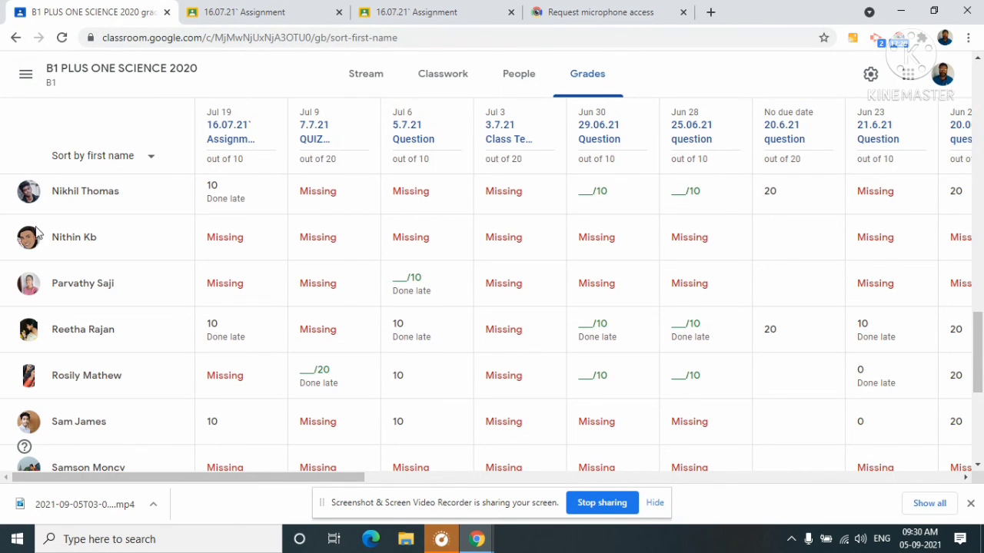
click(26, 77)
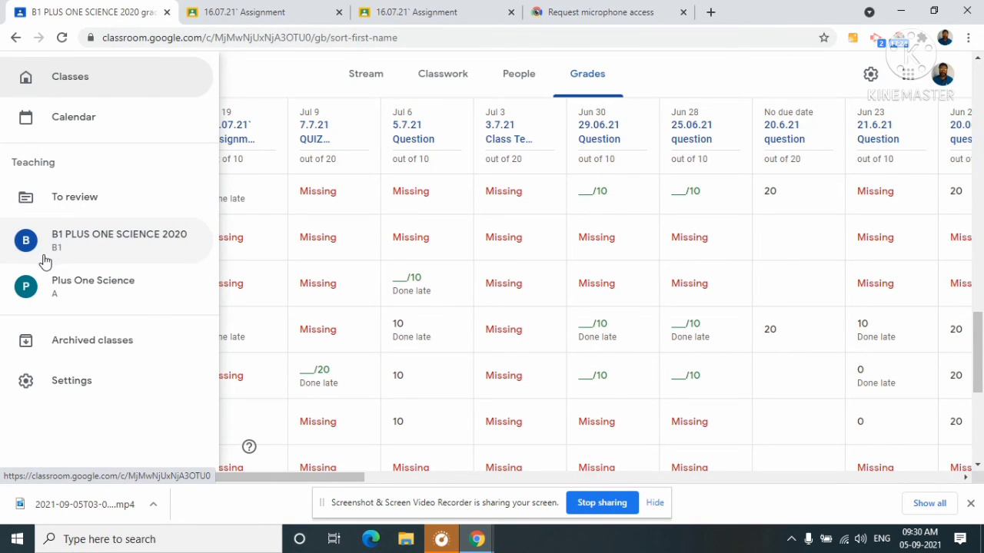
click(75, 244)
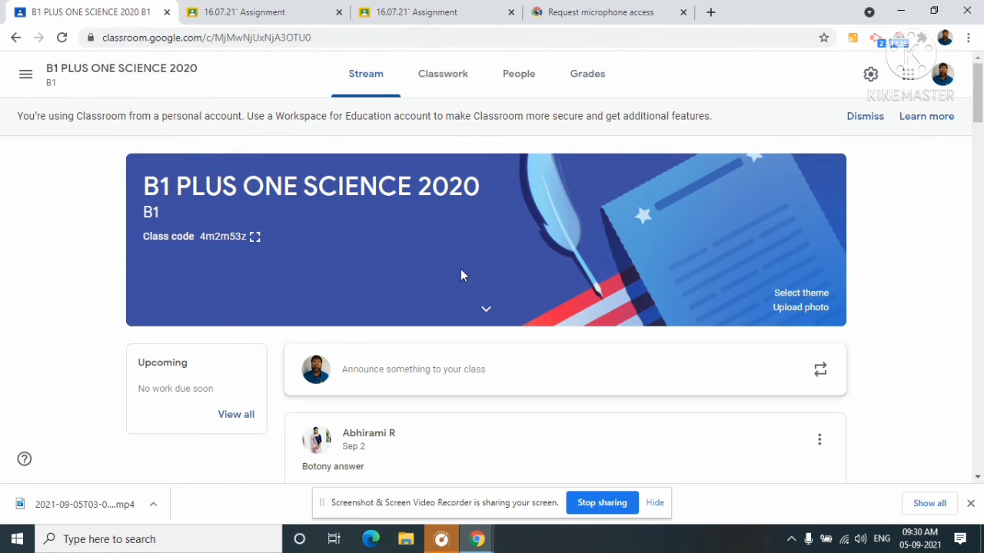